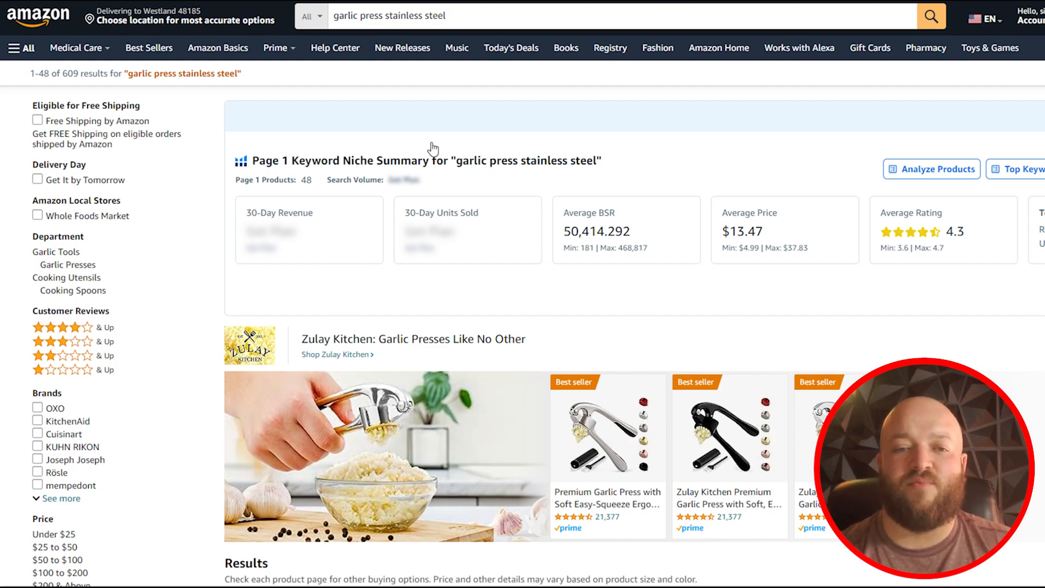
# Step: Look through the Amazon search results for "garlic press stainless steel", including prices, ratings and sales ranks
pyautogui.scroll(-10, 432, 148)
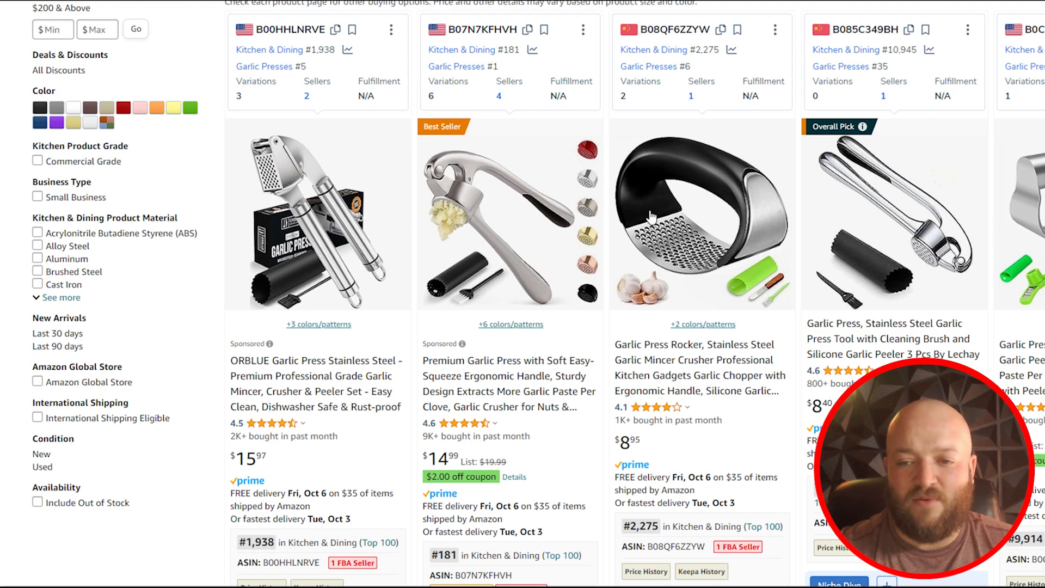
pyautogui.scroll(-6, 879, 245)
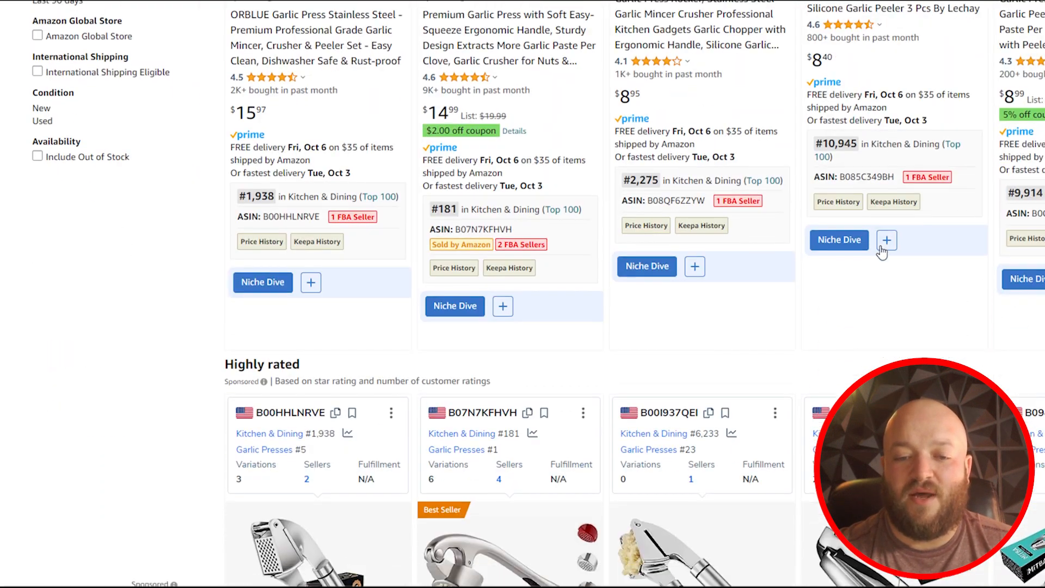
pyautogui.scroll(15, 881, 250)
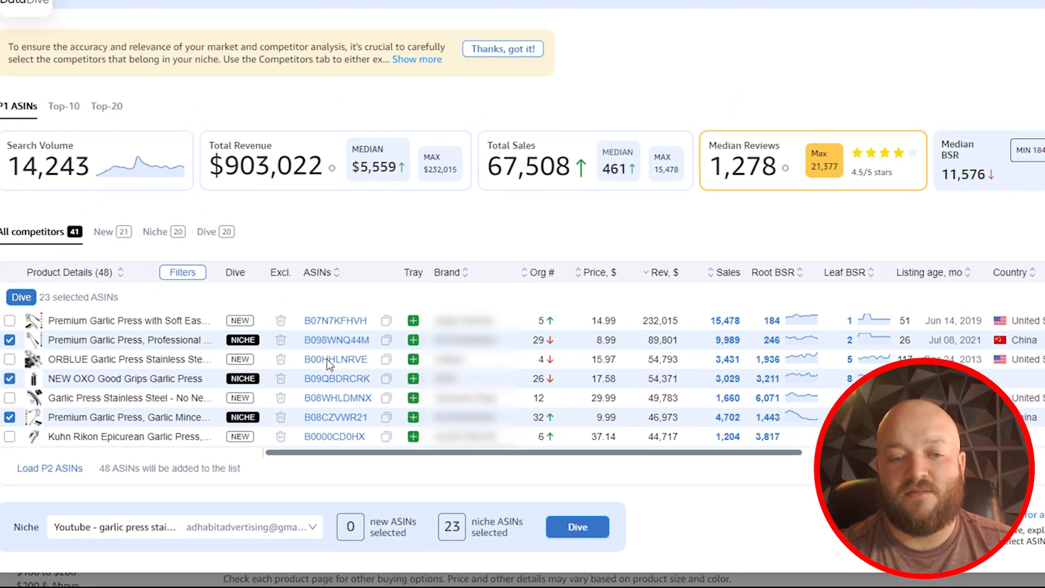
# Step: Sort the niche's full competitor list by organic rank in ascending order and look through it
pyautogui.moveTo(334, 298)
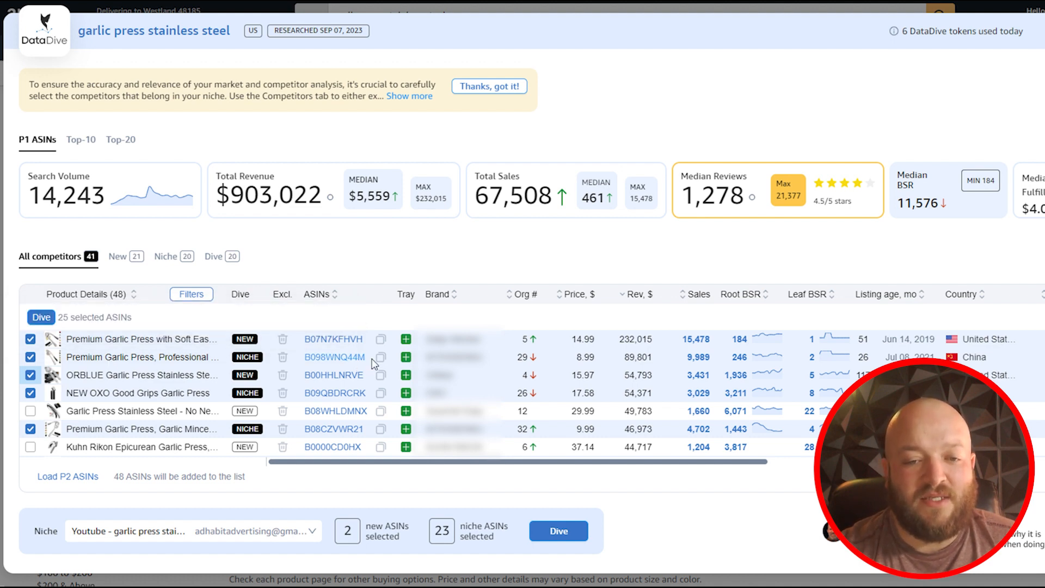
pyautogui.moveTo(348, 359)
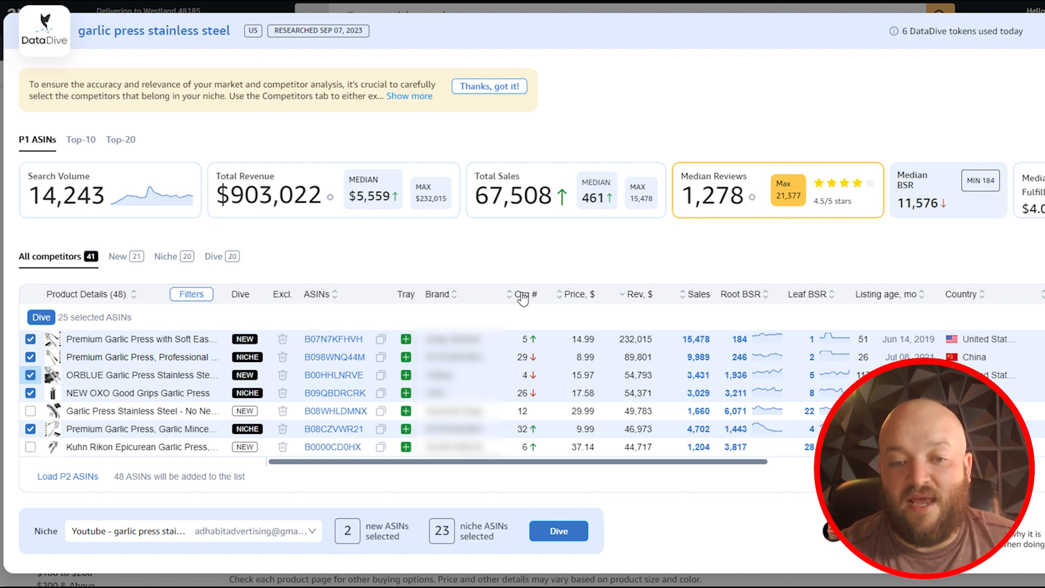
pyautogui.click(522, 297)
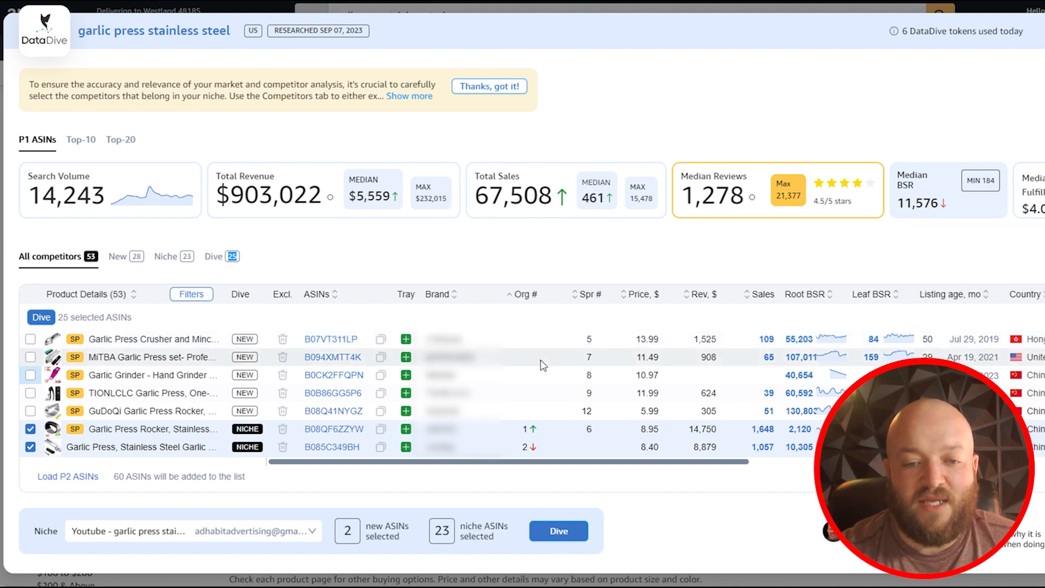
pyautogui.scroll(-3, 501, 374)
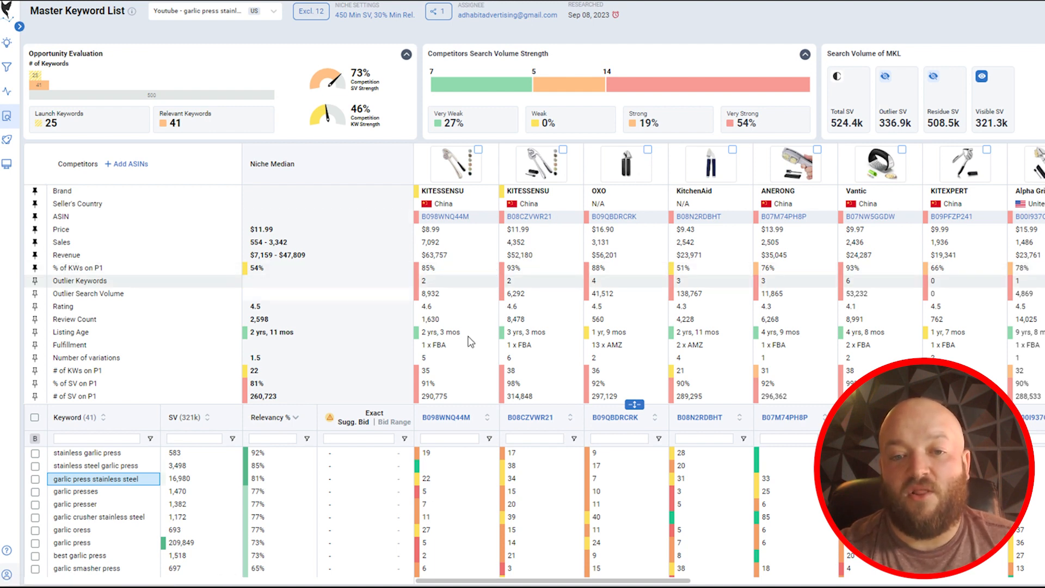
# Step: Enlarge the keyword table in the Master Keyword List by shrinking the competitor details above it
pyautogui.moveTo(633, 398); pyautogui.dragTo(622, 202)
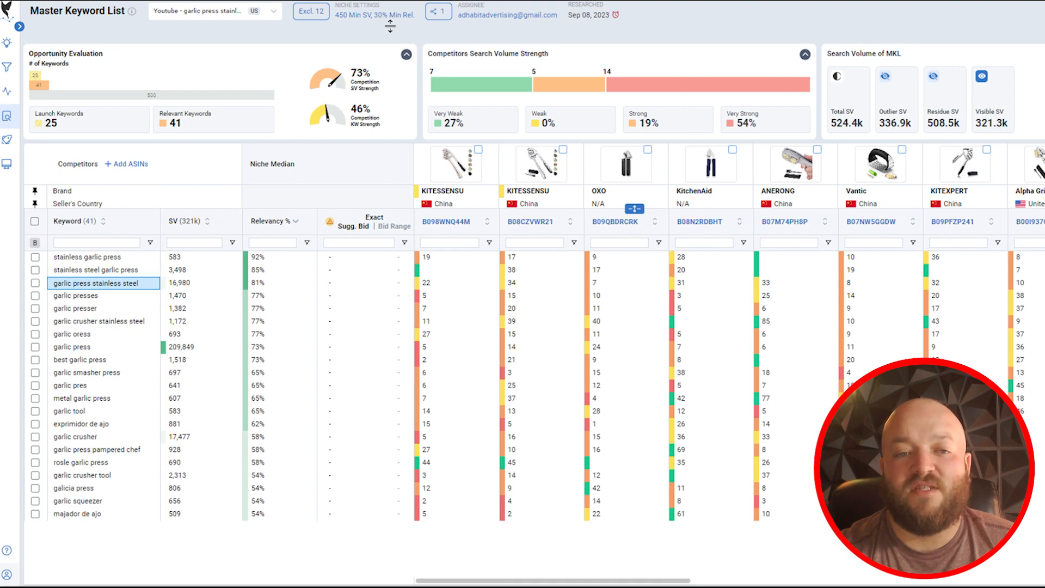
pyautogui.moveTo(390, 27); pyautogui.dragTo(392, 27)
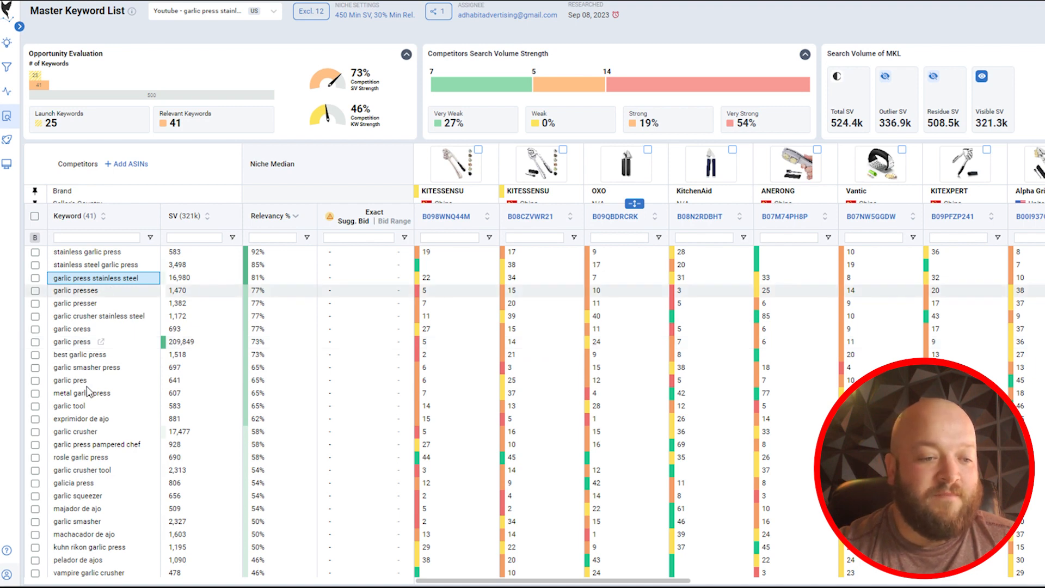
# Step: Select the keyword "garlic crusher tool" in the Master Keyword List and look through the remaining keywords
pyautogui.scroll(-1, 87, 391)
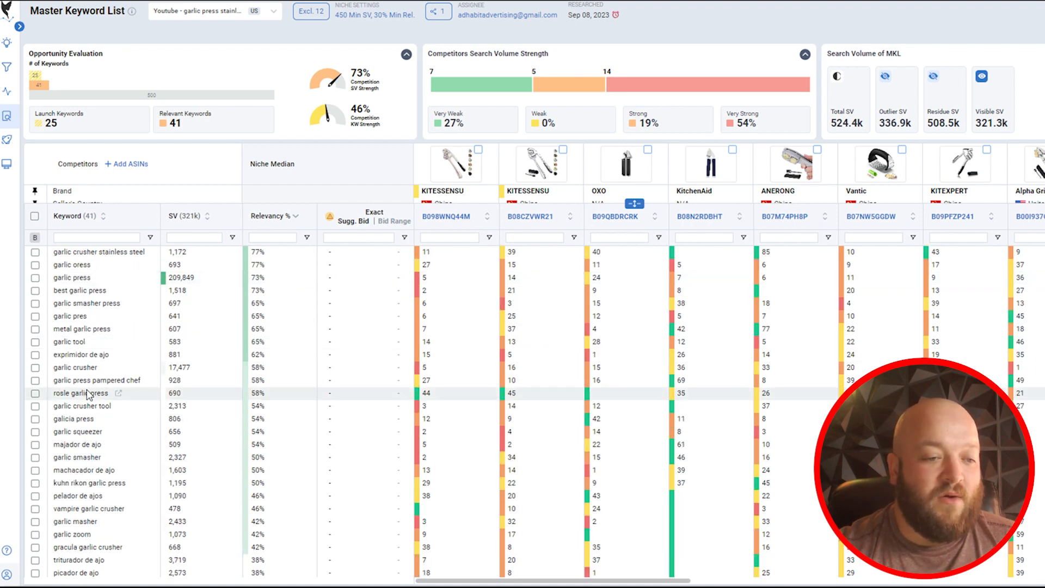
pyautogui.click(36, 406)
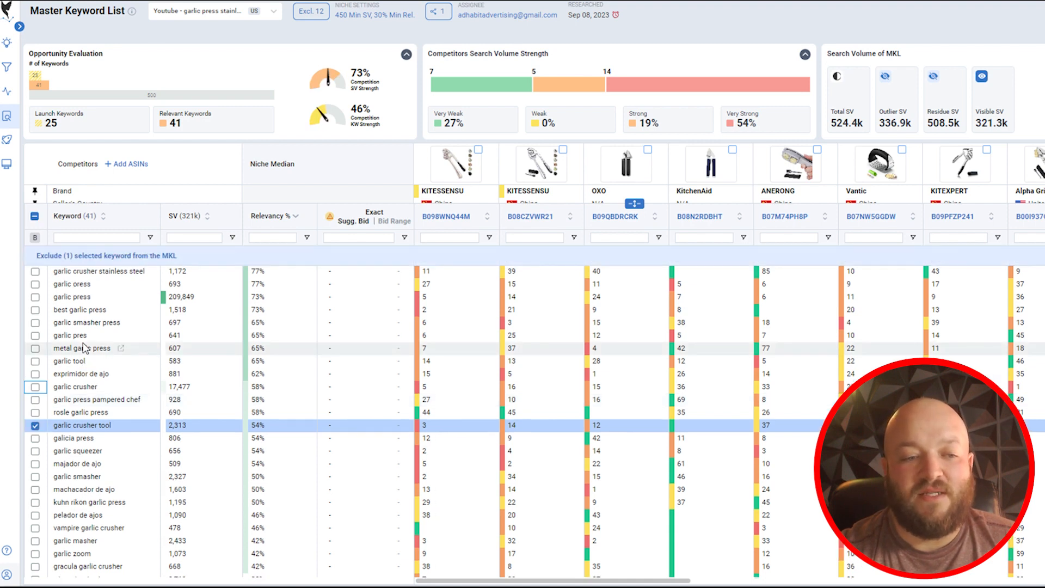
pyautogui.scroll(-1, 85, 349)
pyautogui.scroll(-1, 85, 348)
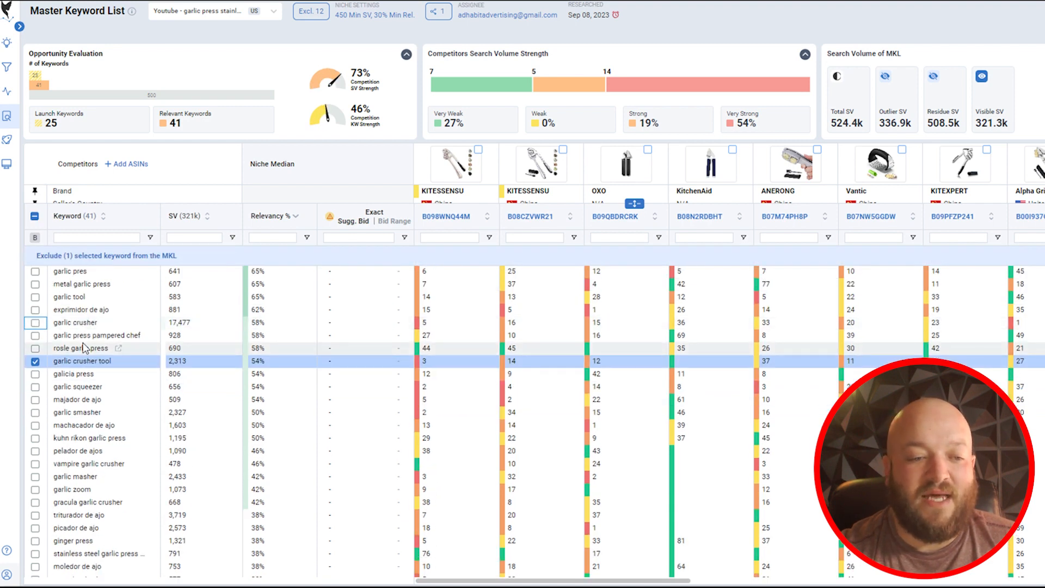
pyautogui.scroll(-3, 84, 349)
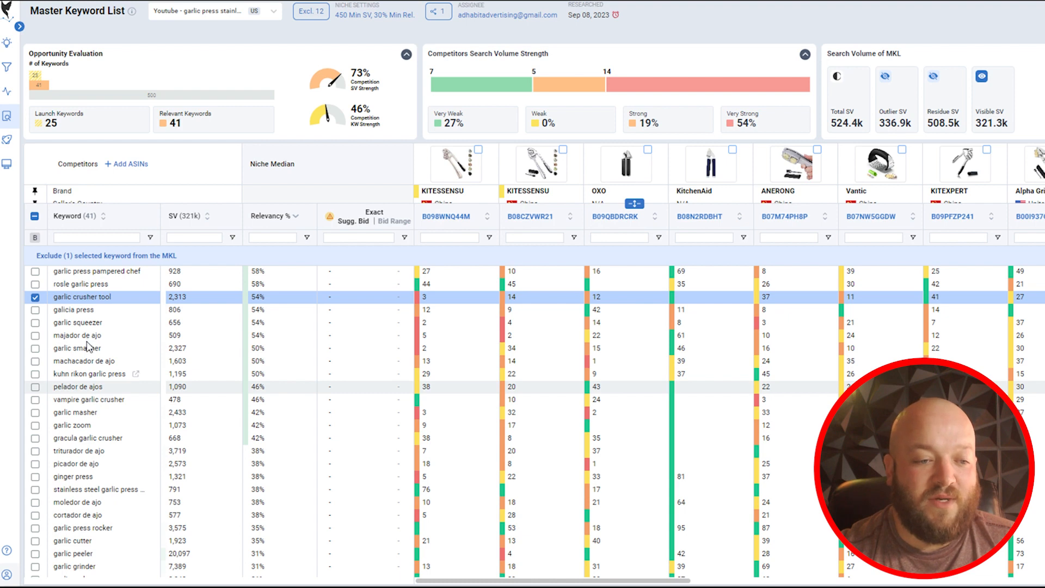
pyautogui.scroll(-1, 88, 395)
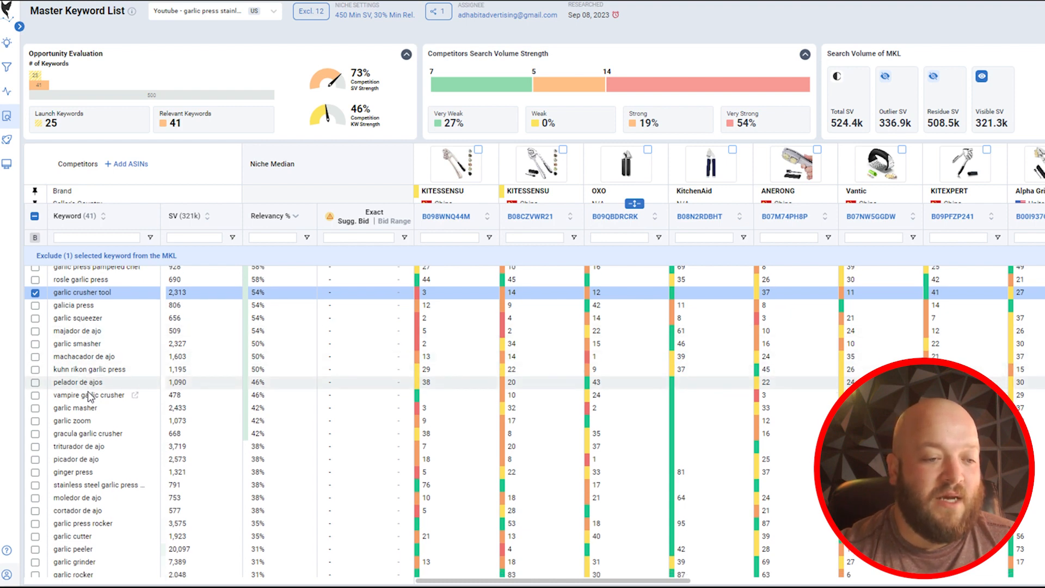
pyautogui.scroll(-1, 89, 394)
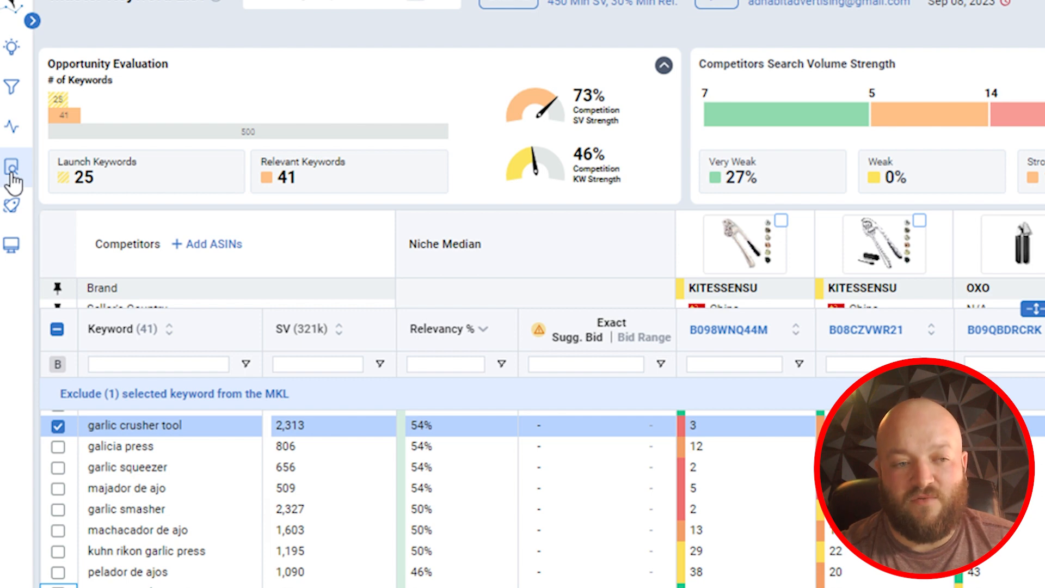
# Step: Open the niche's PPC keywords and include "stainless garlic press" in the phrase and broad campaigns as well
pyautogui.moveTo(14, 177)
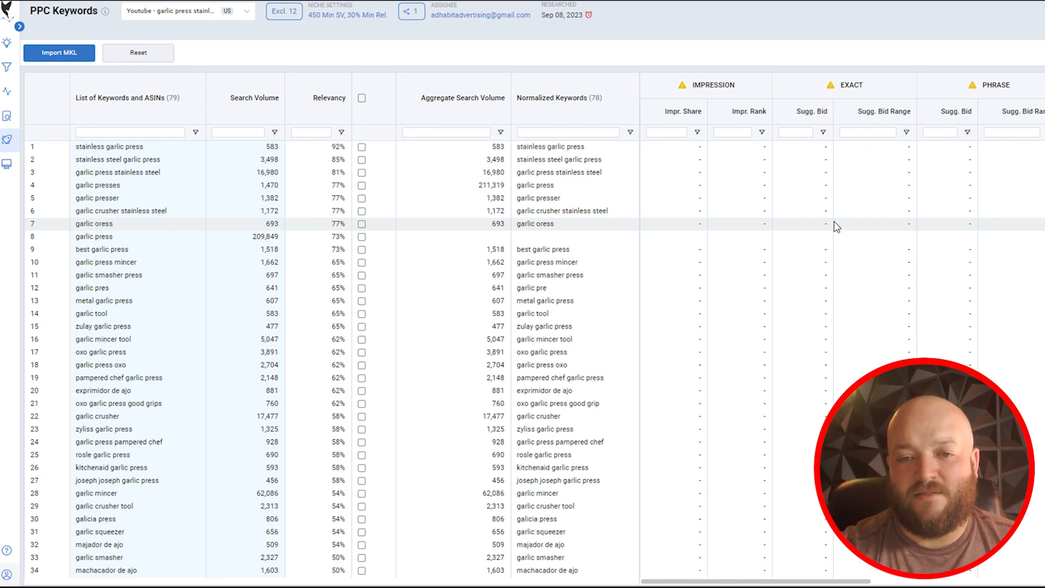
pyautogui.middleClick(749, 275)
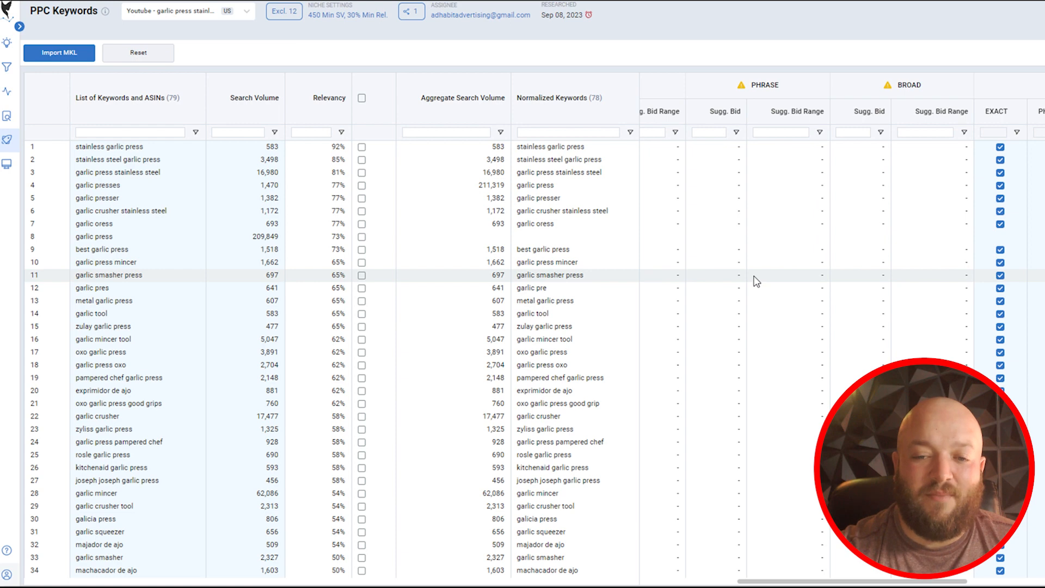
pyautogui.middleClick(757, 279)
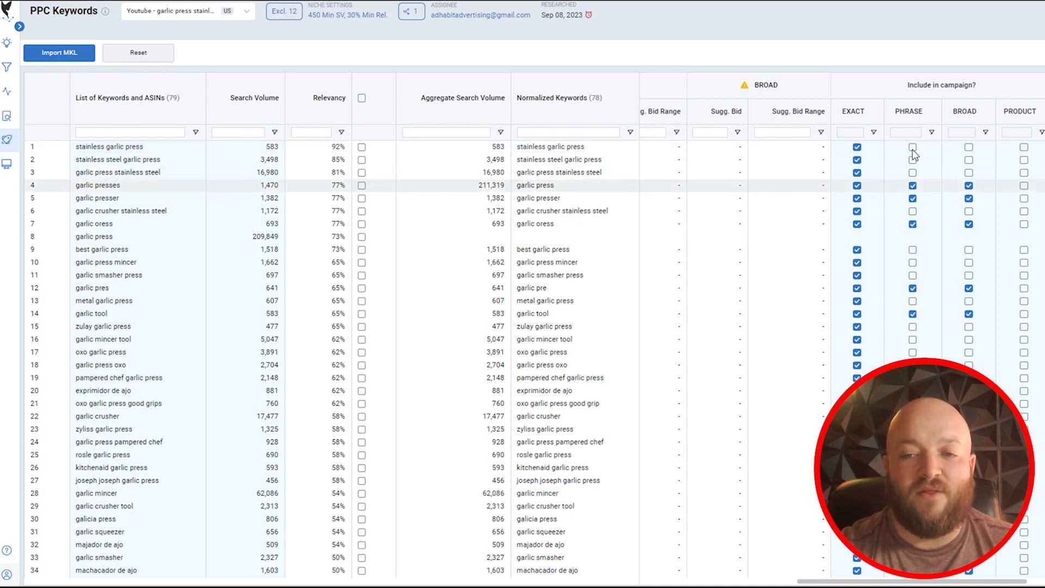
pyautogui.click(969, 148)
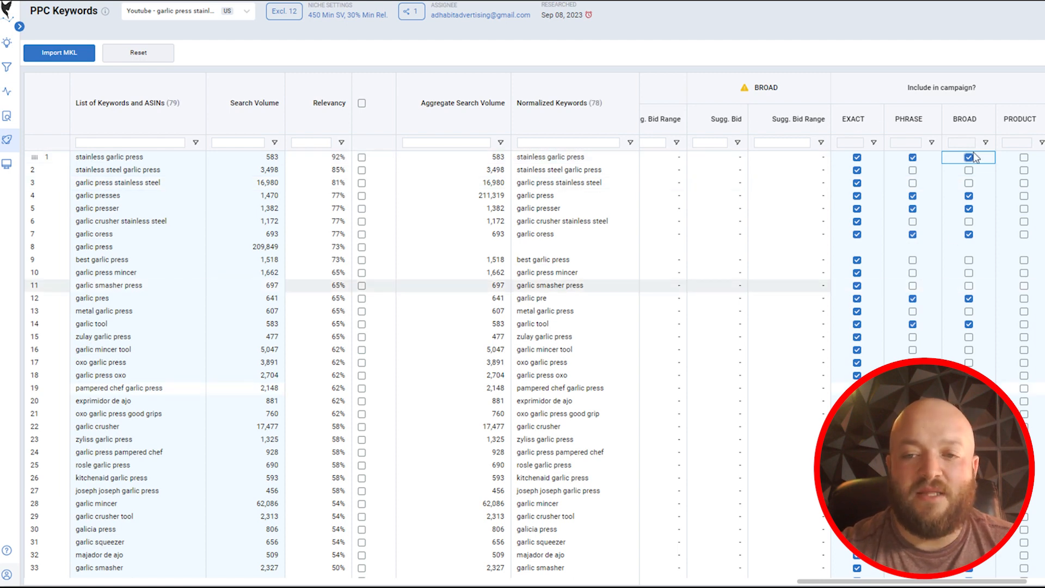
# Step: Examine which match types are enabled for each keyword and which competitor ASINs are included in product campaigns
pyautogui.scroll(-1, 926, 261)
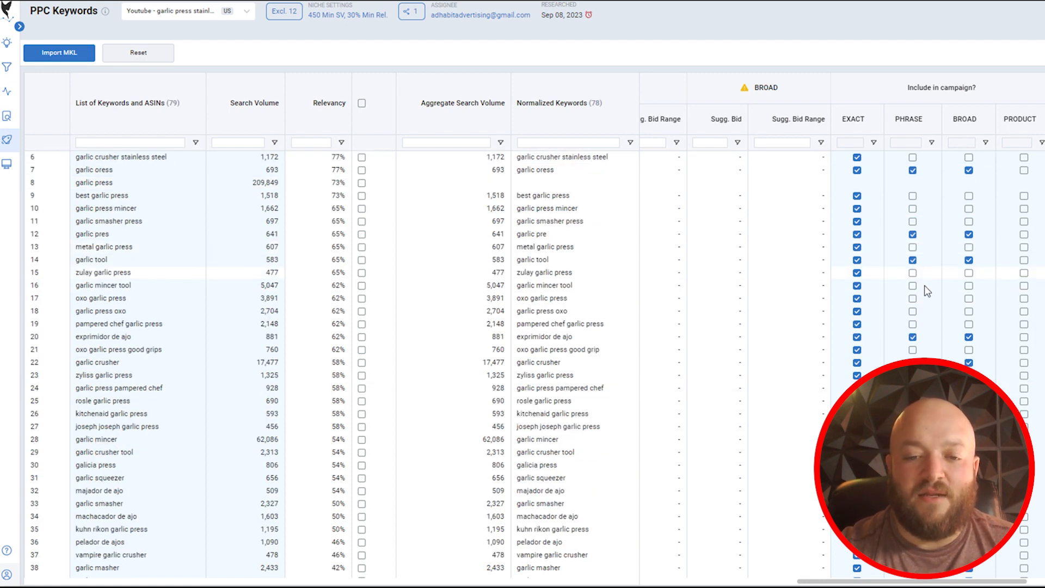
pyautogui.scroll(-1, 927, 292)
pyautogui.scroll(-3, 928, 292)
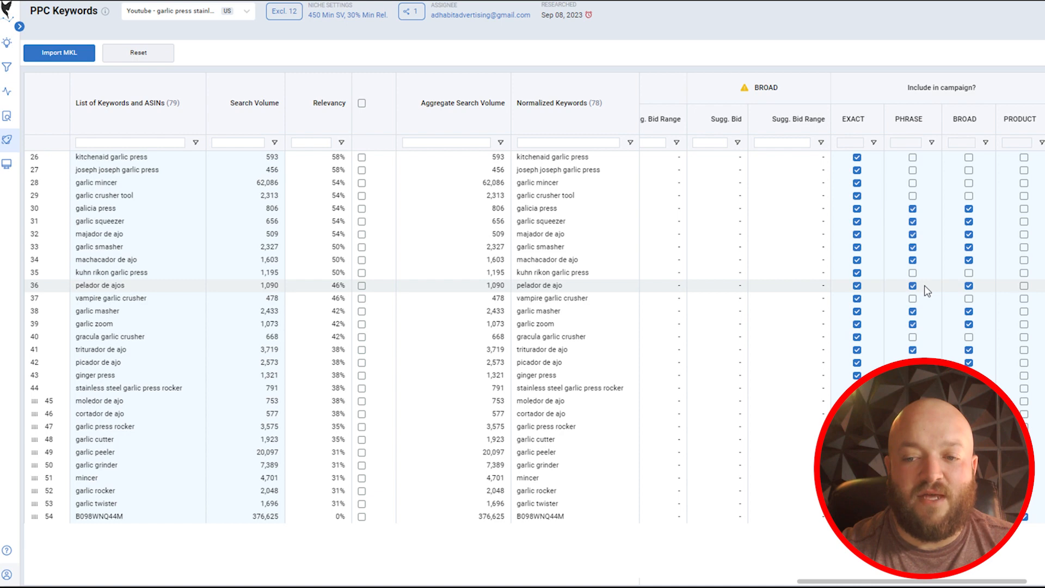
pyautogui.scroll(-3, 927, 291)
pyautogui.scroll(-2, 927, 291)
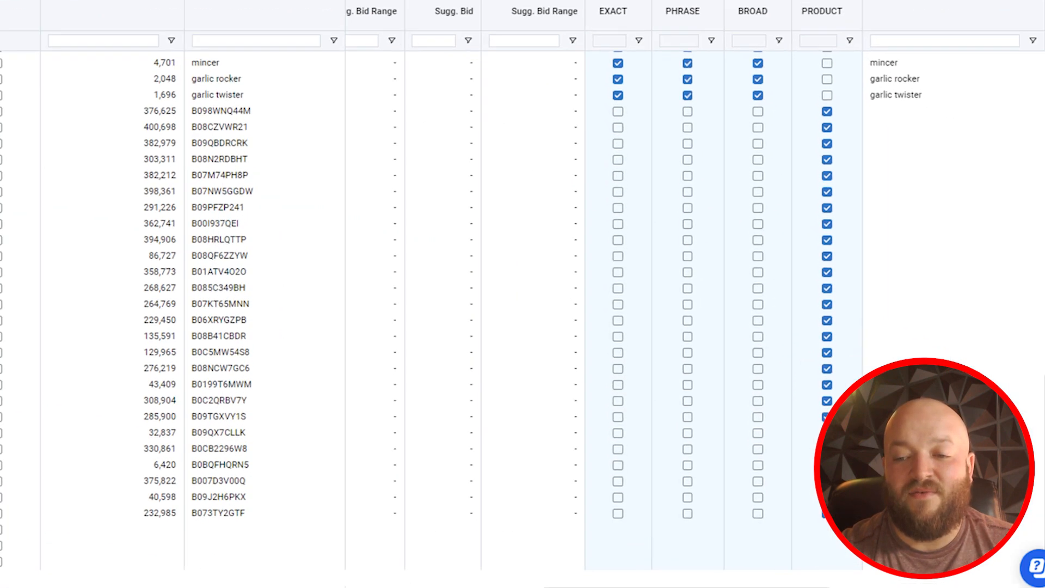
pyautogui.scroll(1, 724, 408)
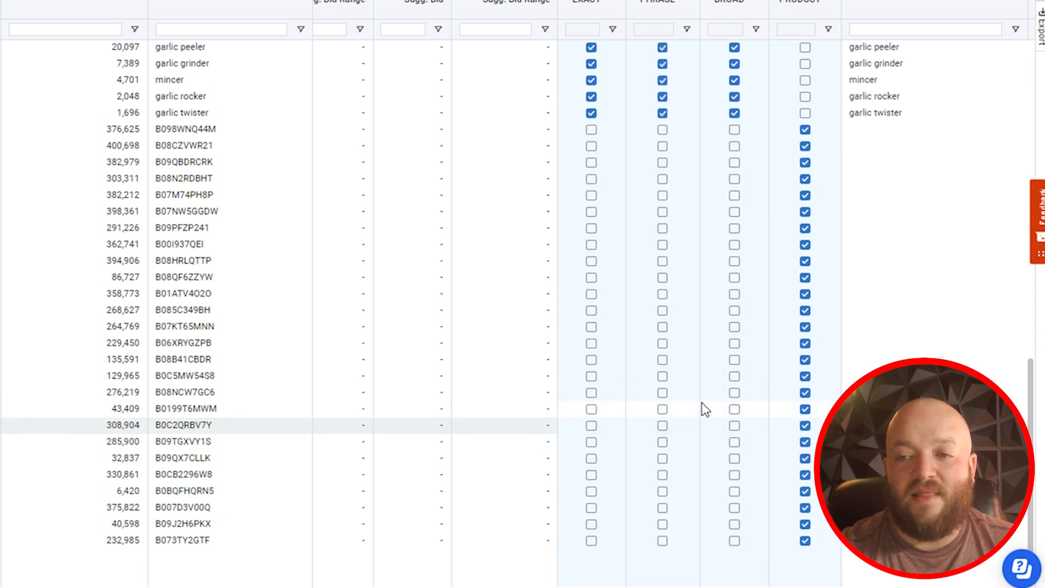
pyautogui.scroll(10, 701, 402)
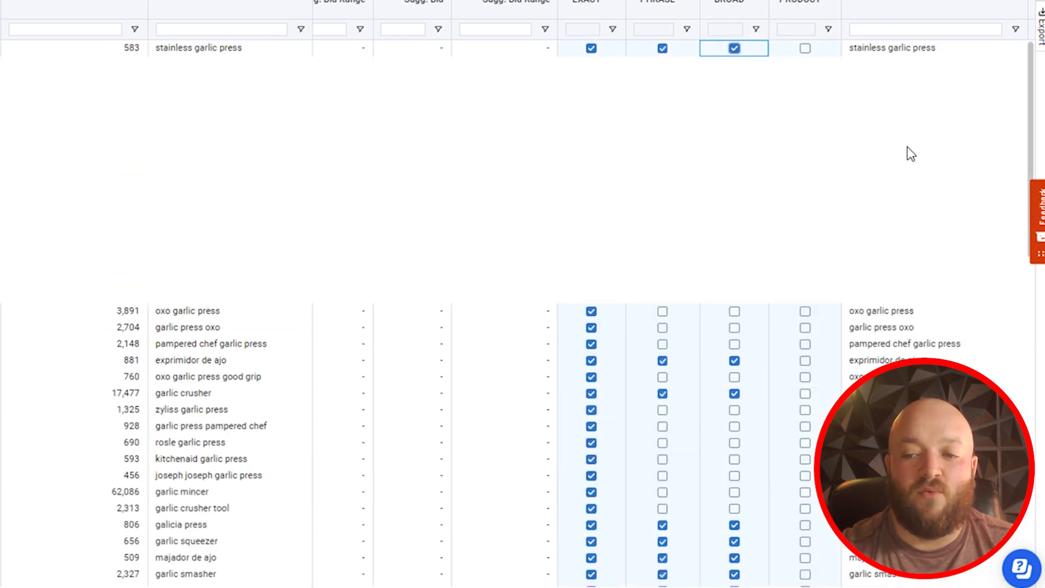
# Step: Review the generated exact and phrase campaign keyword lists, including the column for keywords that don't overlap
pyautogui.click(906, 173)
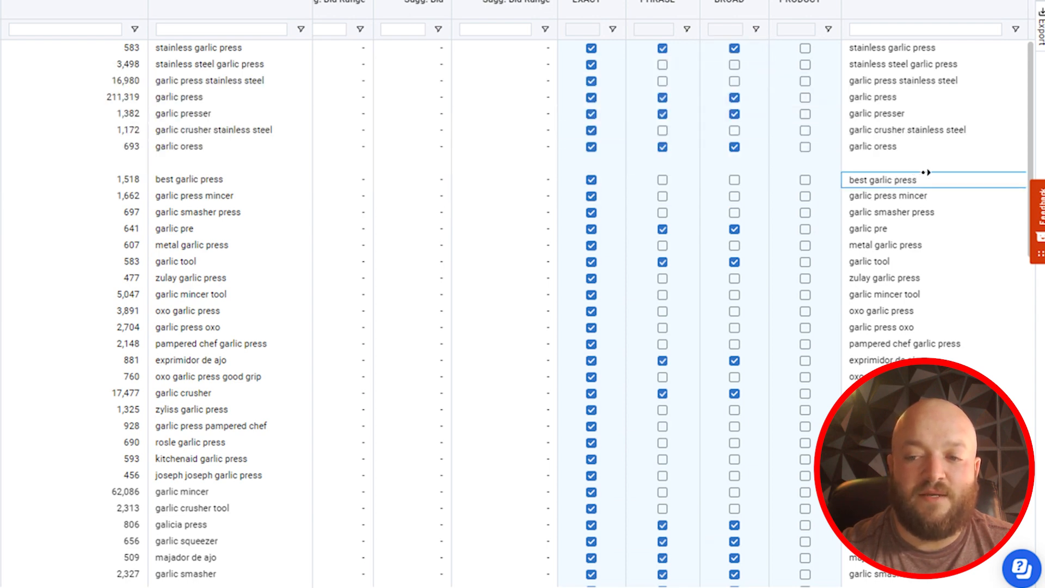
pyautogui.moveTo(552, 584); pyautogui.dragTo(772, 584)
pyautogui.moveTo(840, 584); pyautogui.dragTo(885, 584)
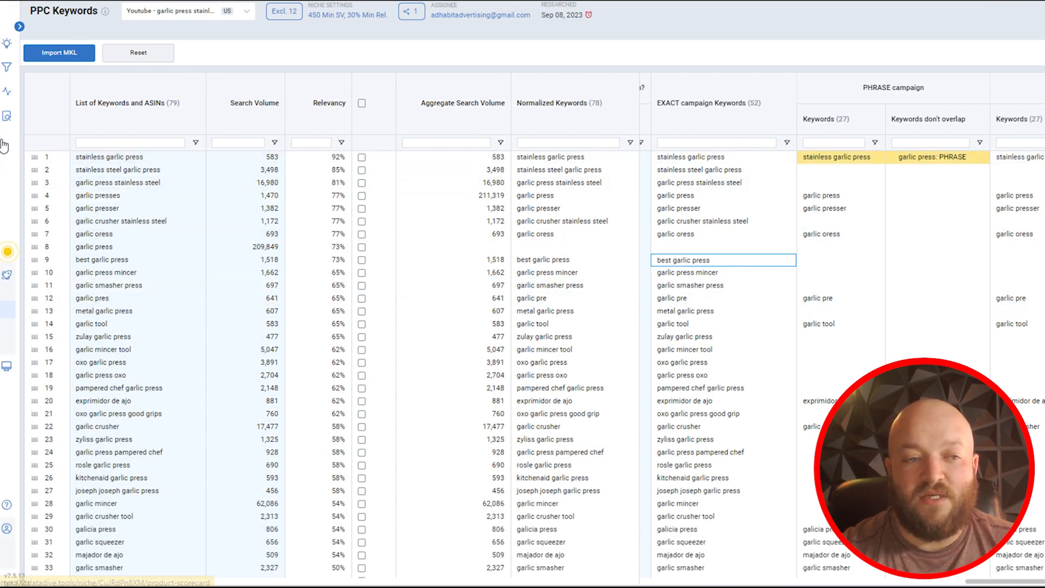
# Step: Open the PPC Campaigns page and view the exact campaigns' bidding strategy options, keeping dynamic bidding (down only)
pyautogui.moveTo(7, 146)
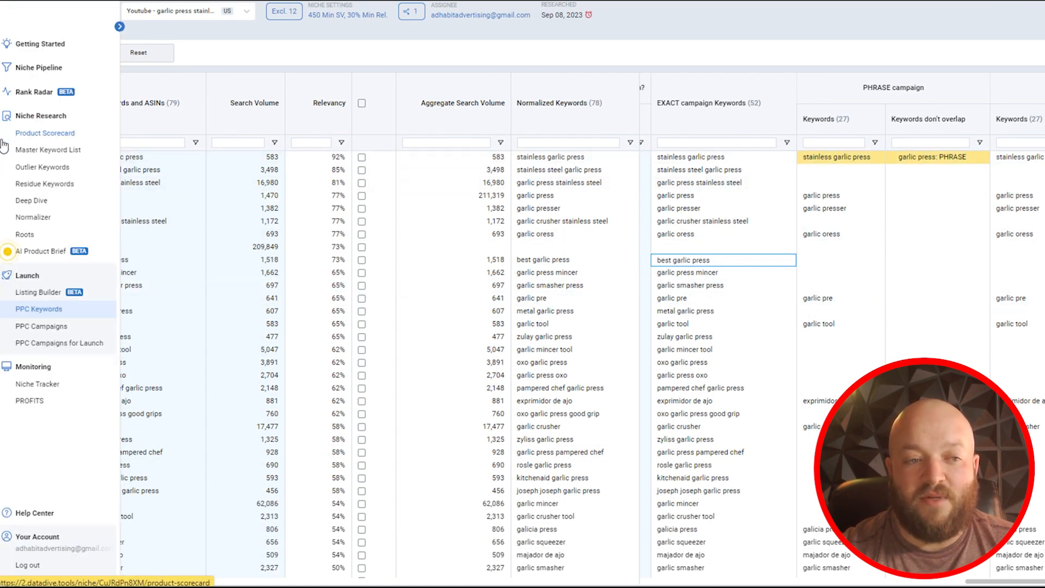
pyautogui.click(37, 342)
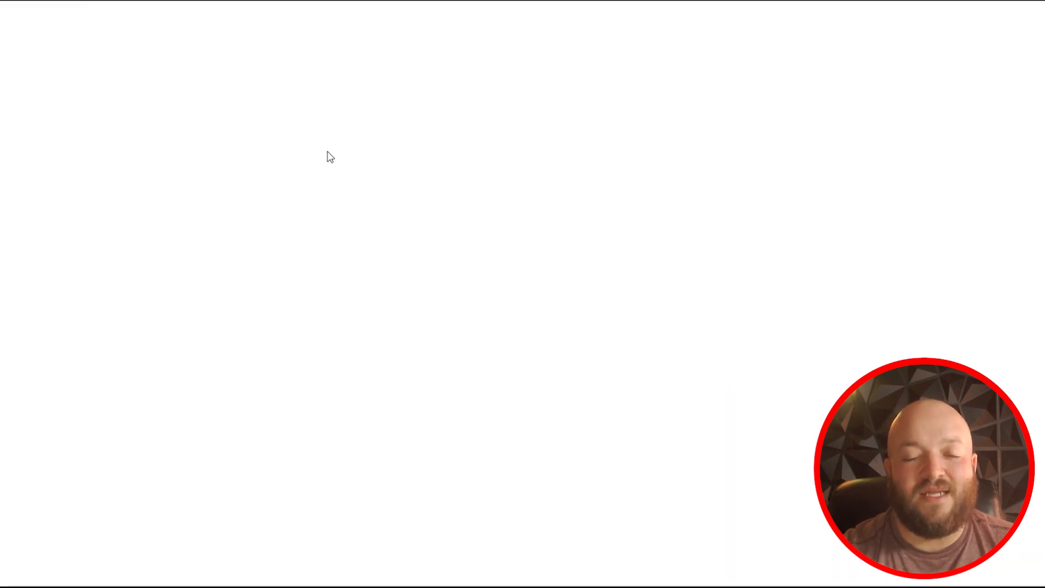
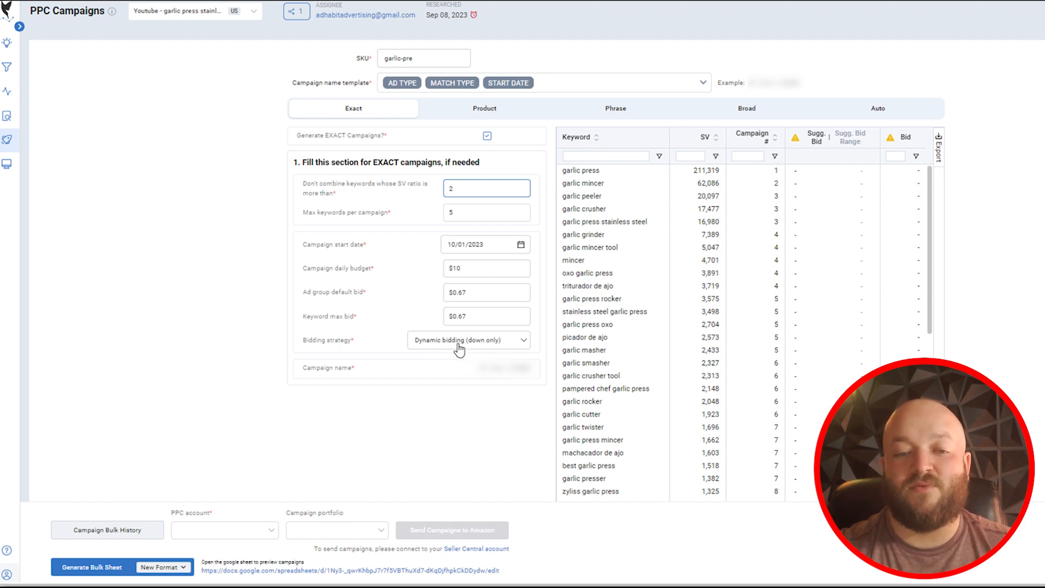
pyautogui.click(458, 341)
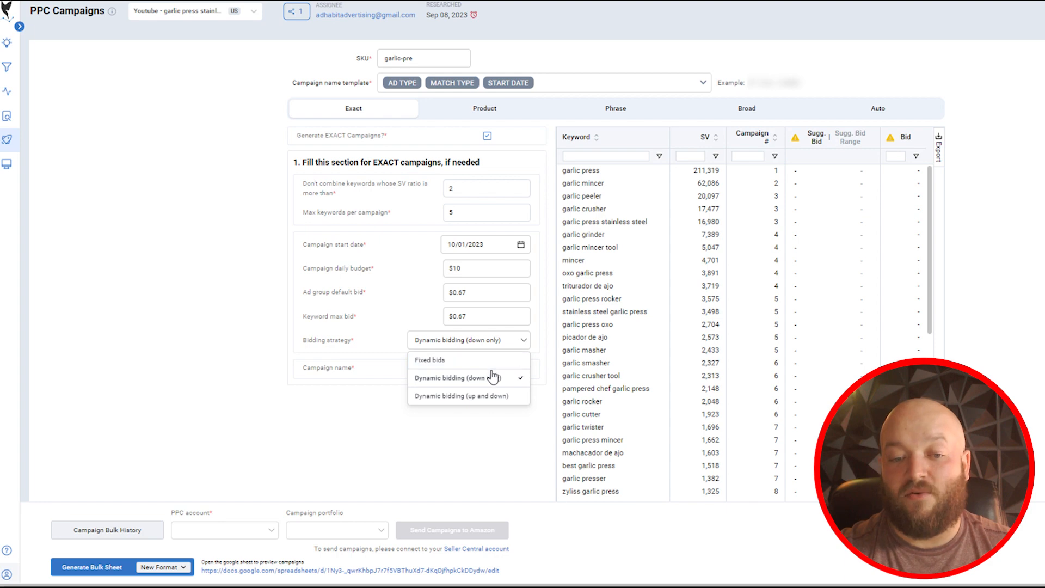
pyautogui.click(467, 443)
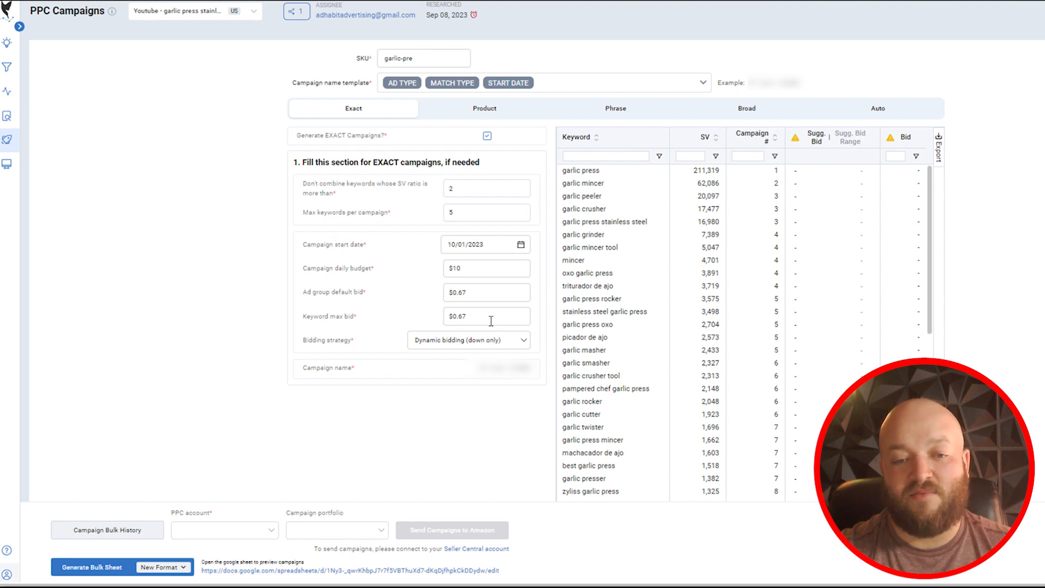
# Step: In the product campaign settings, set the search volume ratio above which targets aren't combined to 1
pyautogui.click(482, 112)
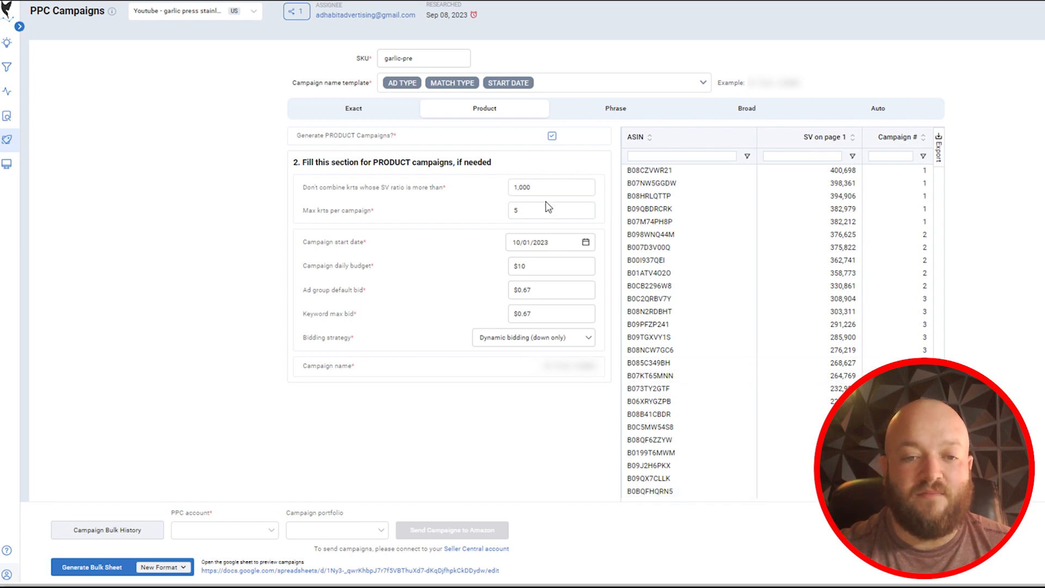
pyautogui.doubleClick(536, 186)
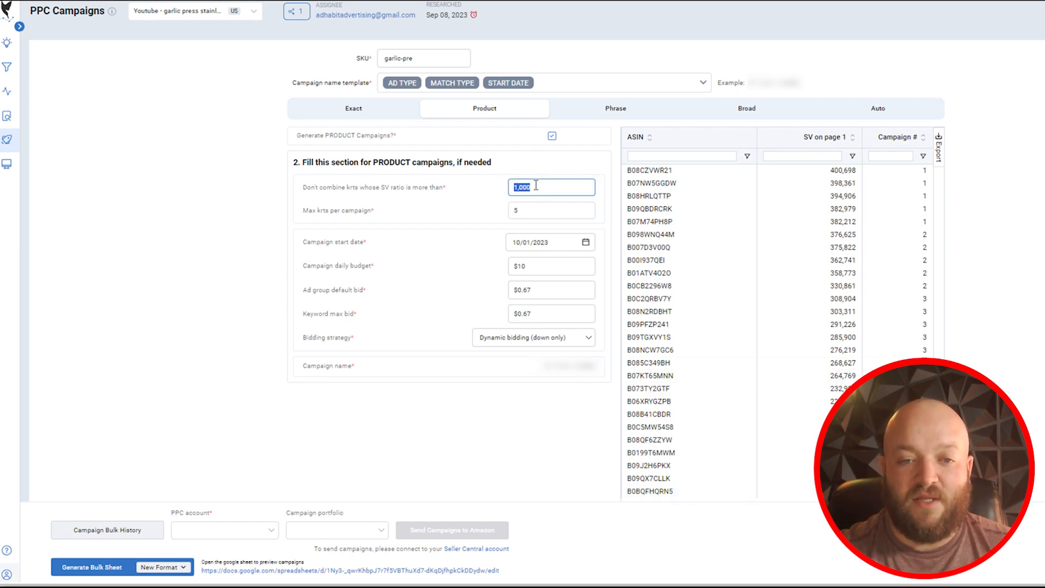
pyautogui.write('1')
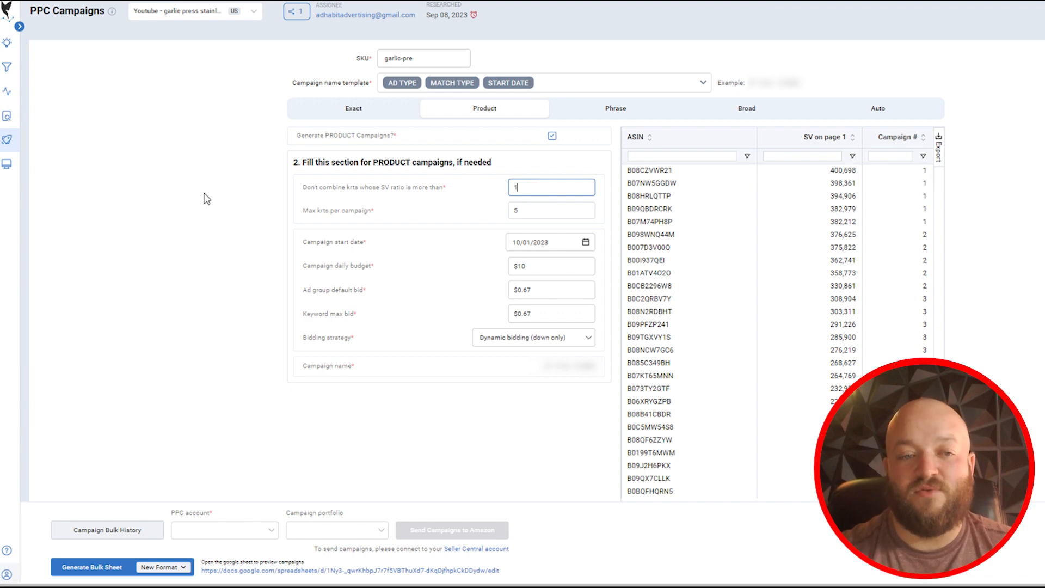
pyautogui.click(344, 198)
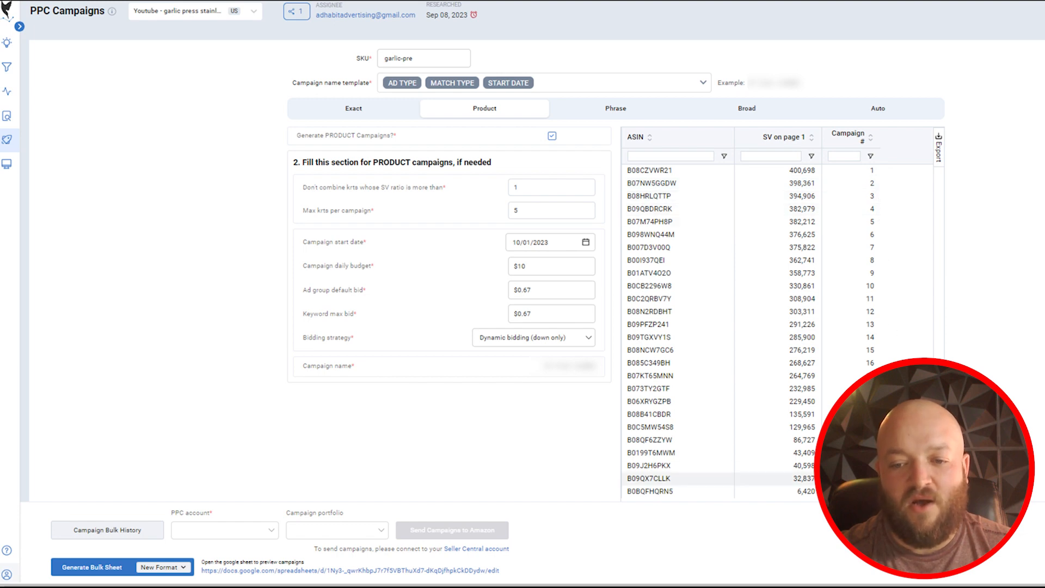
# Step: In the product campaign settings, set the search volume ratio above which targets aren't combined to 2
pyautogui.doubleClick(543, 192)
pyautogui.write('2')
pyautogui.click(173, 191)
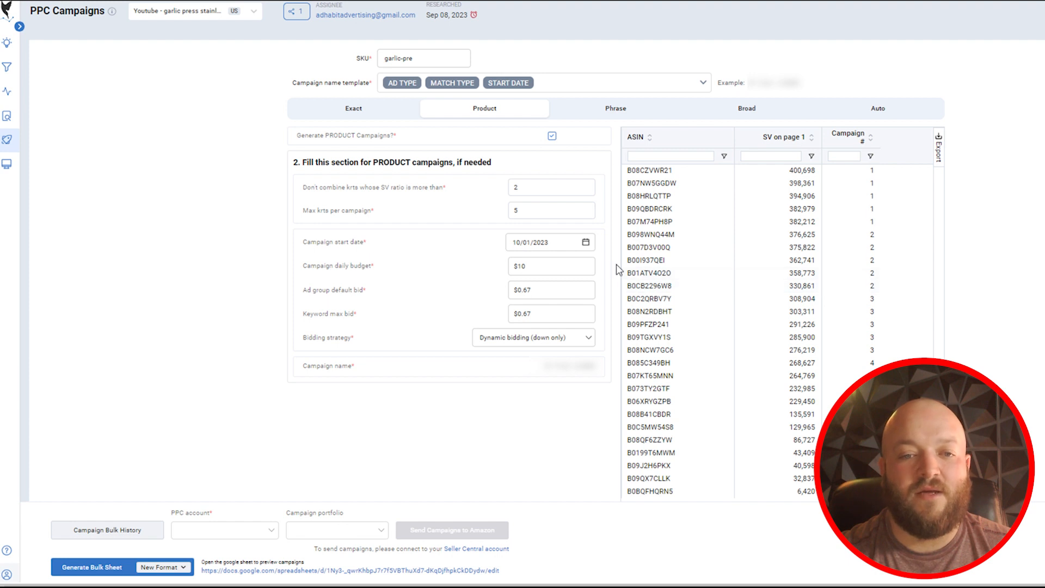
pyautogui.doubleClick(534, 187)
pyautogui.click(215, 181)
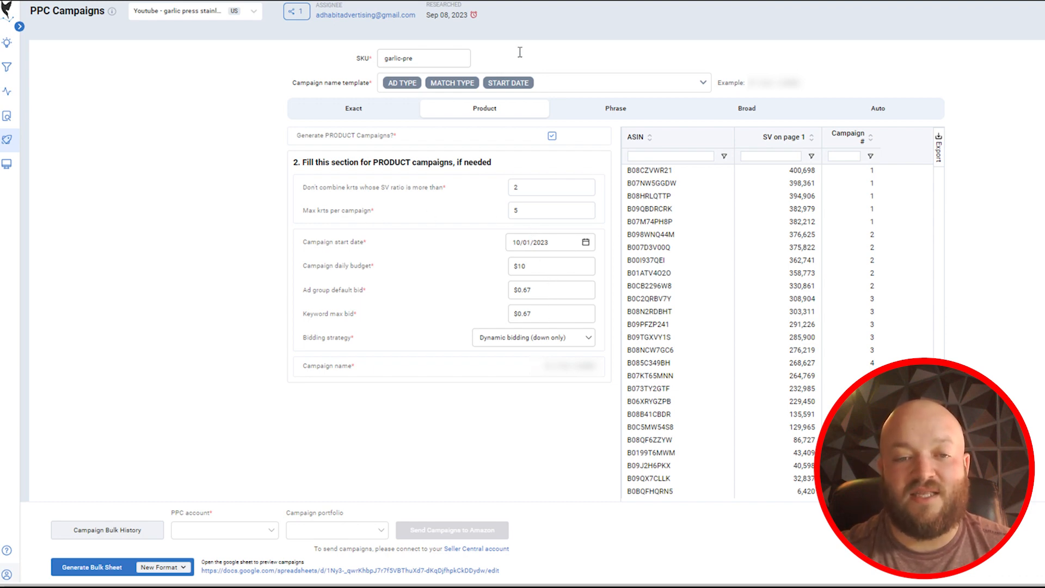
# Step: Review the phrase, broad and auto campaign settings, including budgets, bids and the phrase and broad keyword groupings
pyautogui.click(593, 114)
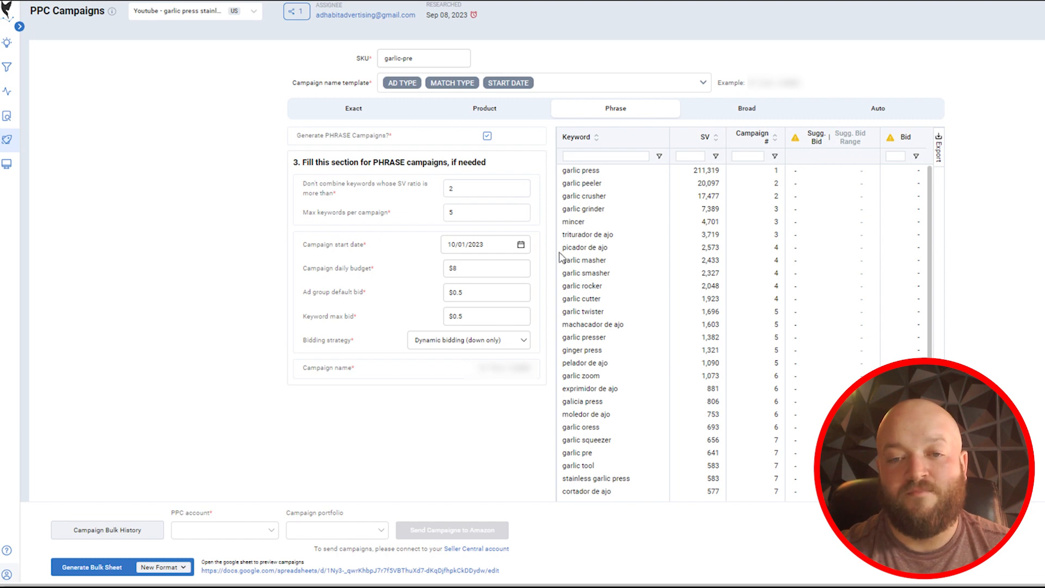
pyautogui.click(758, 115)
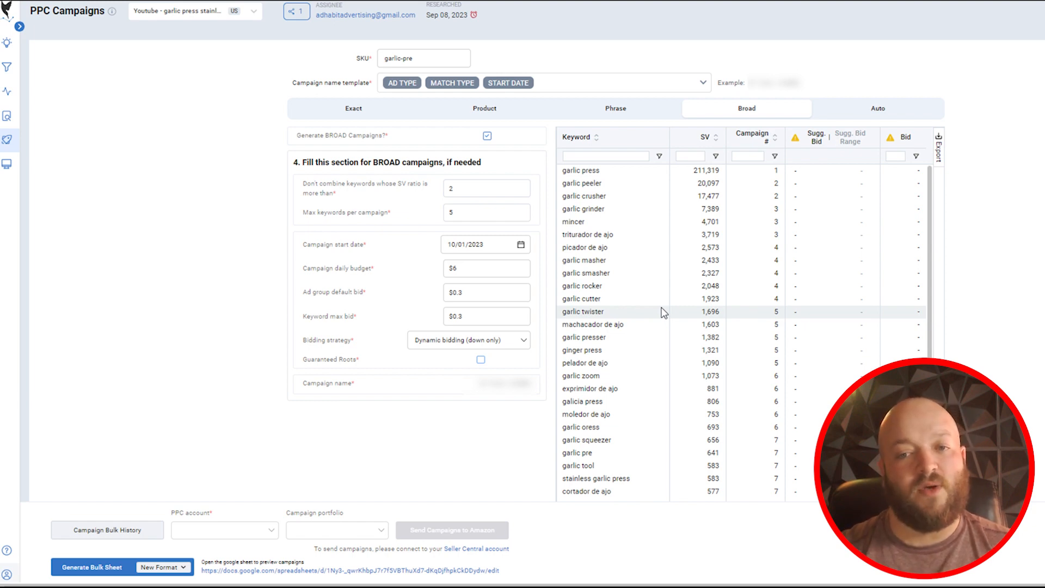
pyautogui.click(878, 121)
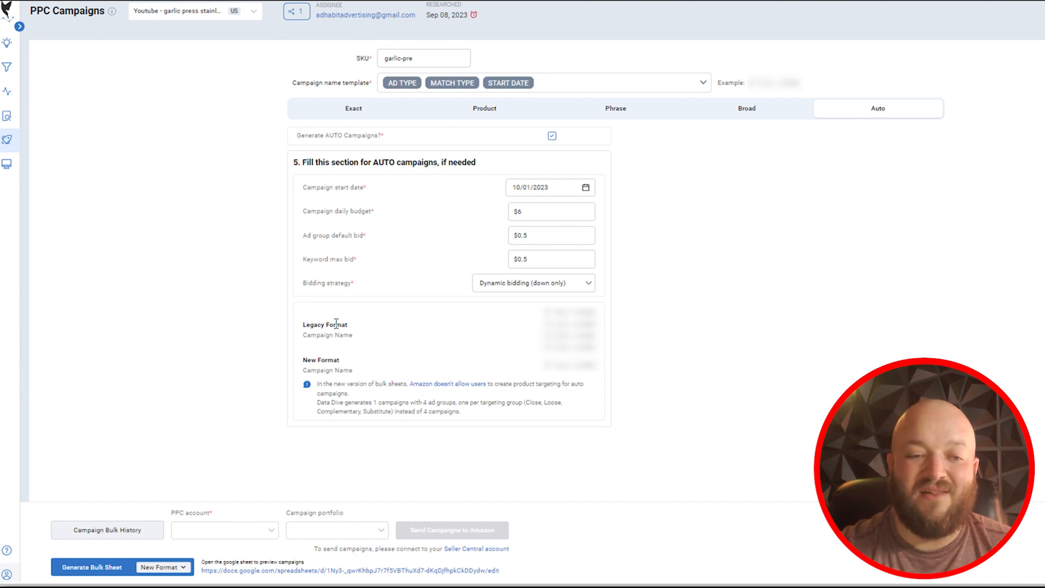
# Step: Examine the auto campaign names listed under the legacy format
pyautogui.moveTo(544, 309); pyautogui.dragTo(595, 351)
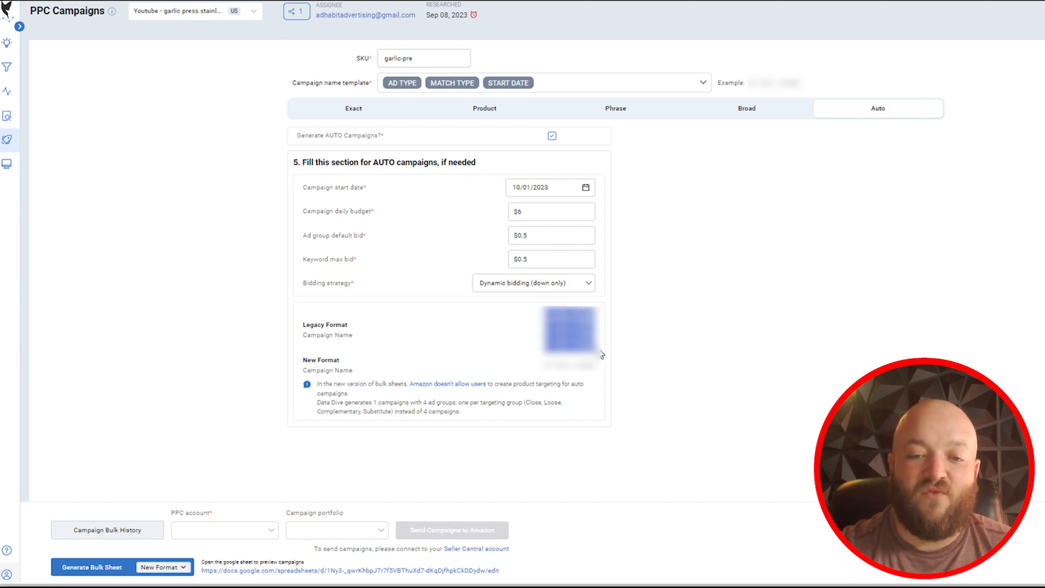
pyautogui.doubleClick(562, 310)
pyautogui.click(562, 324)
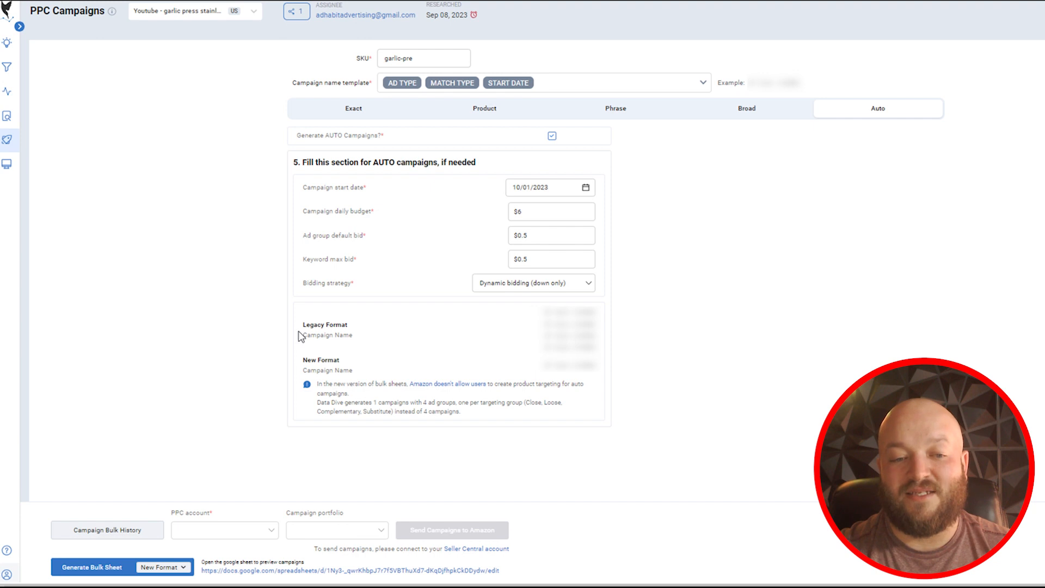
pyautogui.moveTo(299, 335); pyautogui.dragTo(354, 335)
pyautogui.click(372, 331)
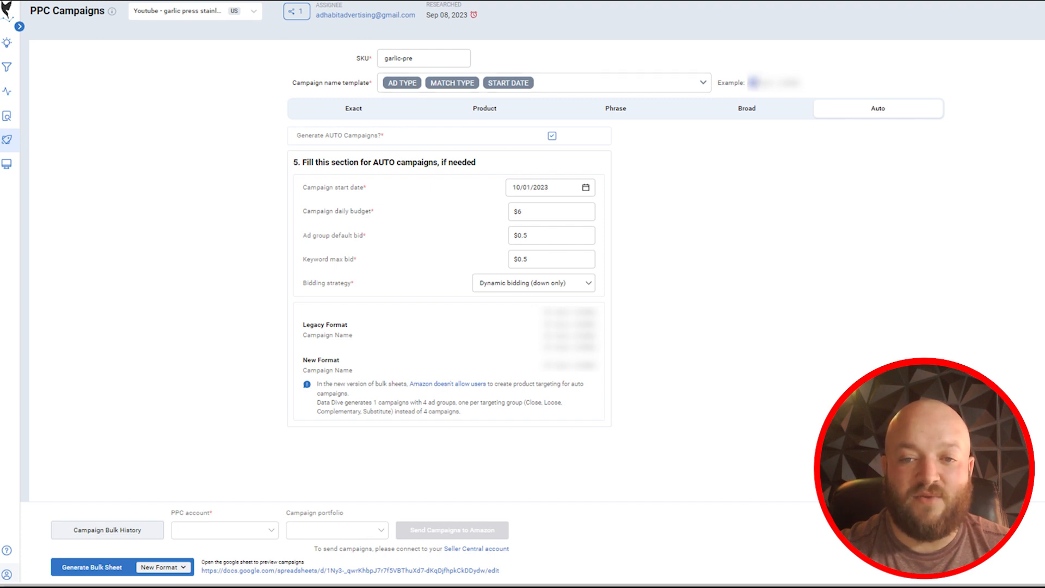
# Step: Examine the example campaign name and the name template's available components, date formats and recent formats
pyautogui.moveTo(749, 83); pyautogui.dragTo(828, 84)
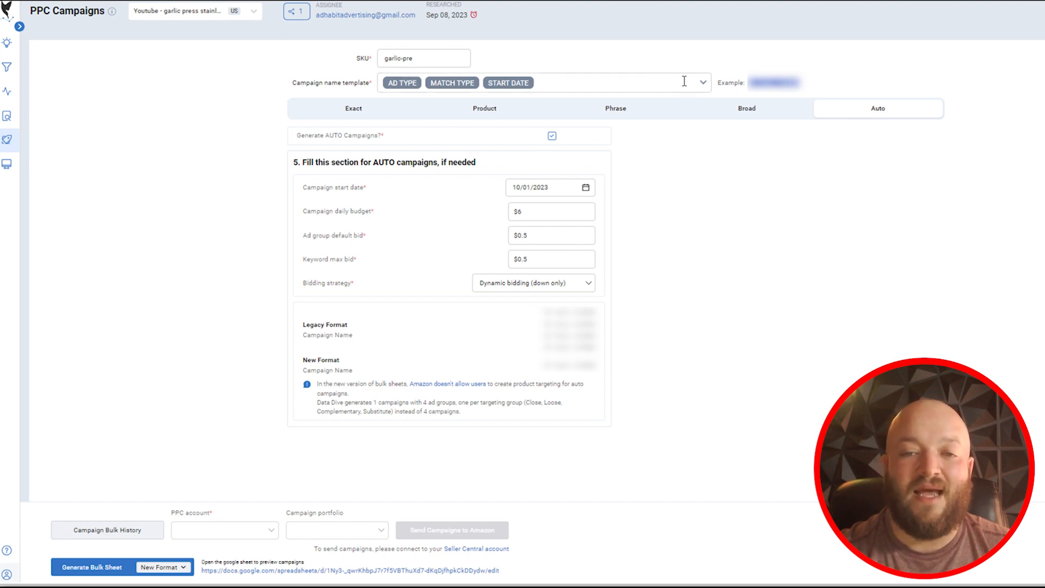
pyautogui.click(702, 87)
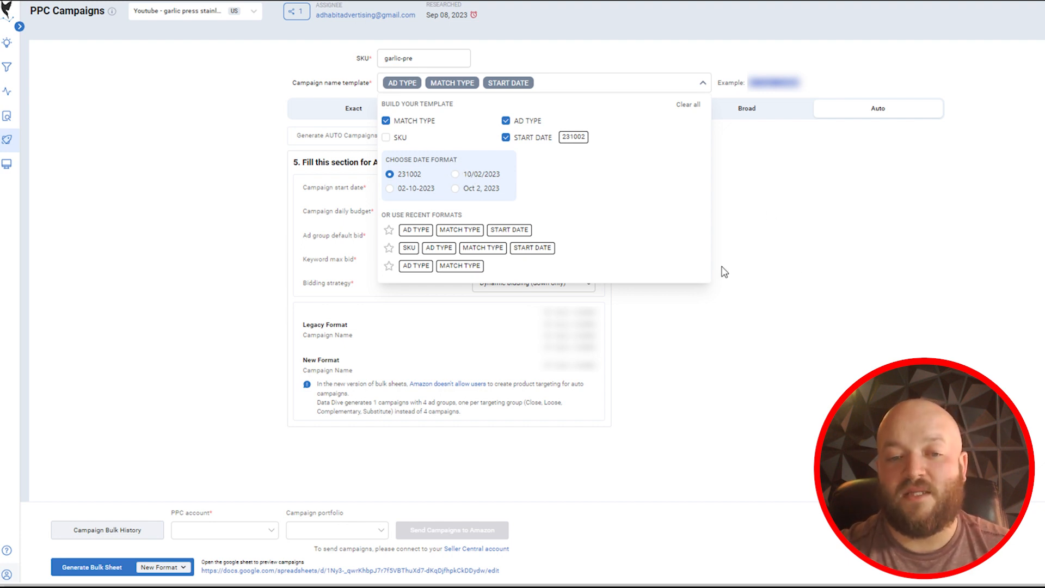
pyautogui.click(797, 287)
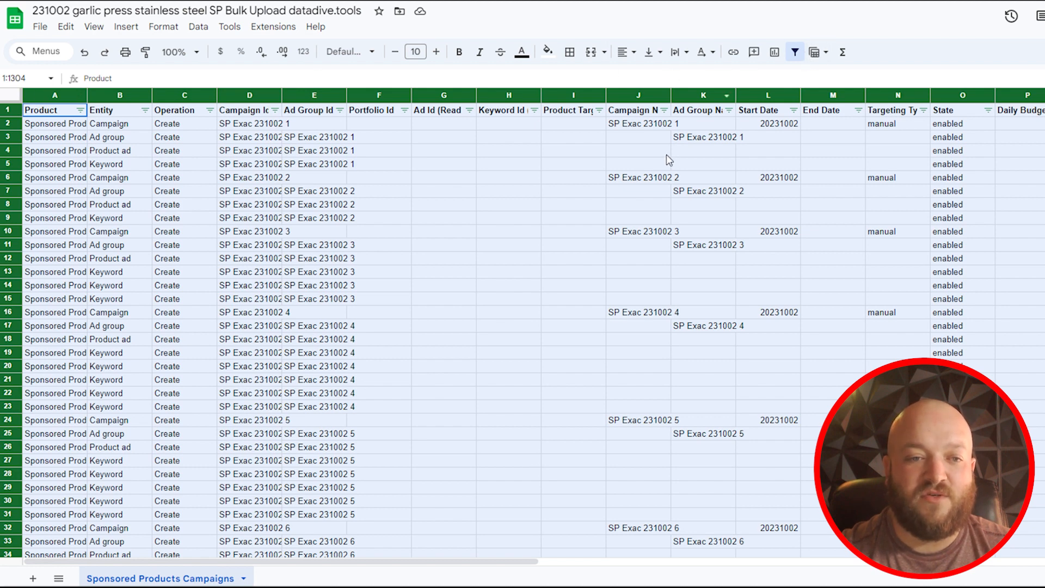
# Step: In the generated bulk upload Google Sheet, examine the Operation and Campaign Id values of the first exact campaign
pyautogui.click(255, 191)
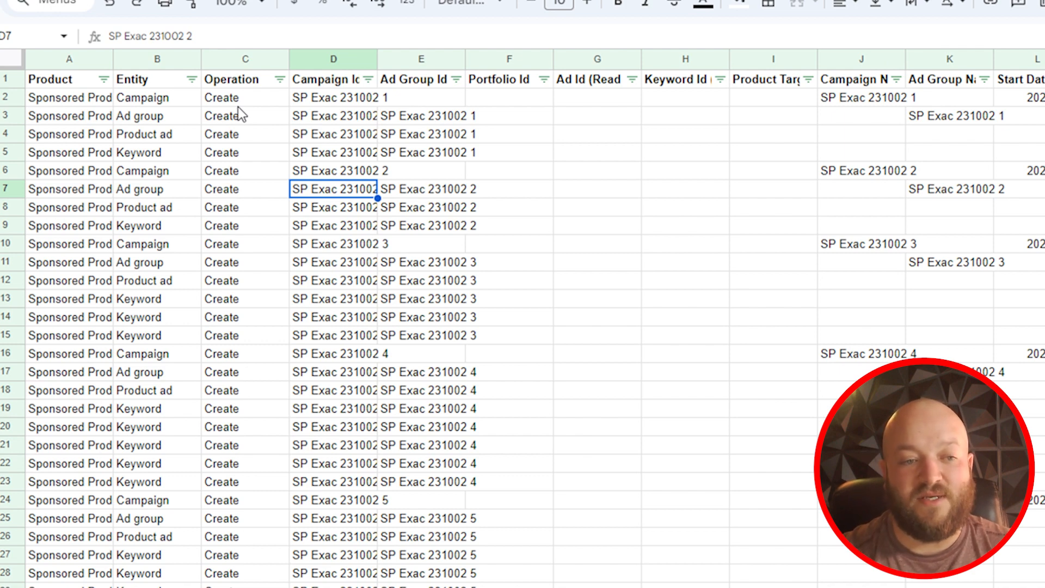
pyautogui.moveTo(240, 156); pyautogui.dragTo(238, 106)
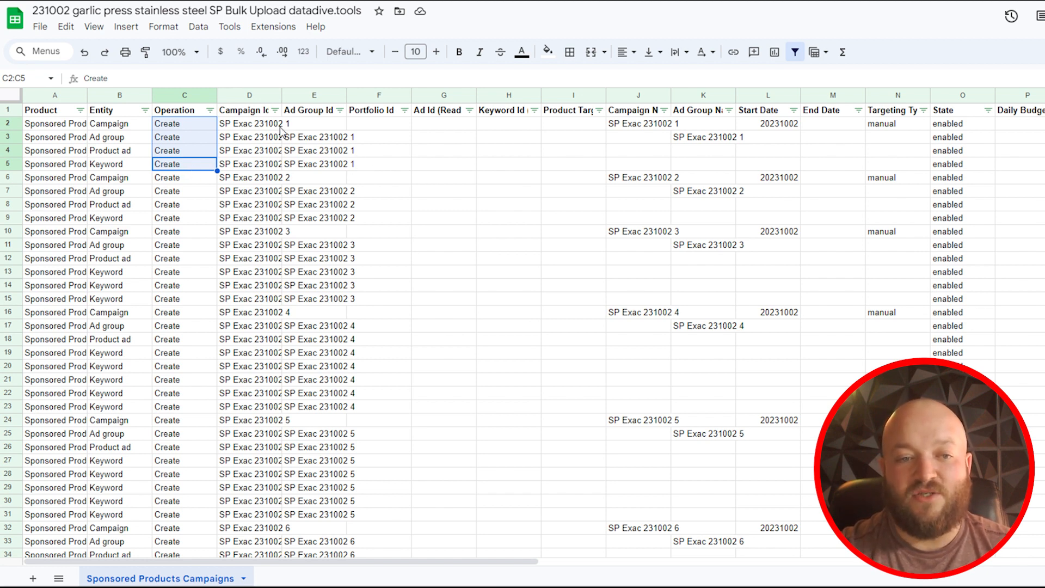
pyautogui.click(254, 125)
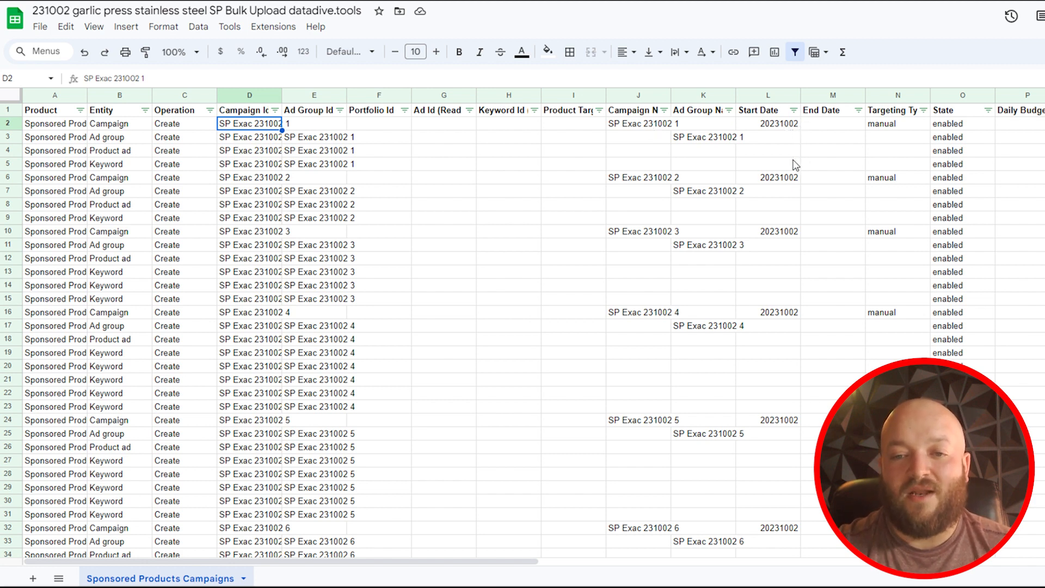
# Step: Filter the Start Date column to 20231002 to list only the campaign rows, and include the blank rows again
pyautogui.click(794, 110)
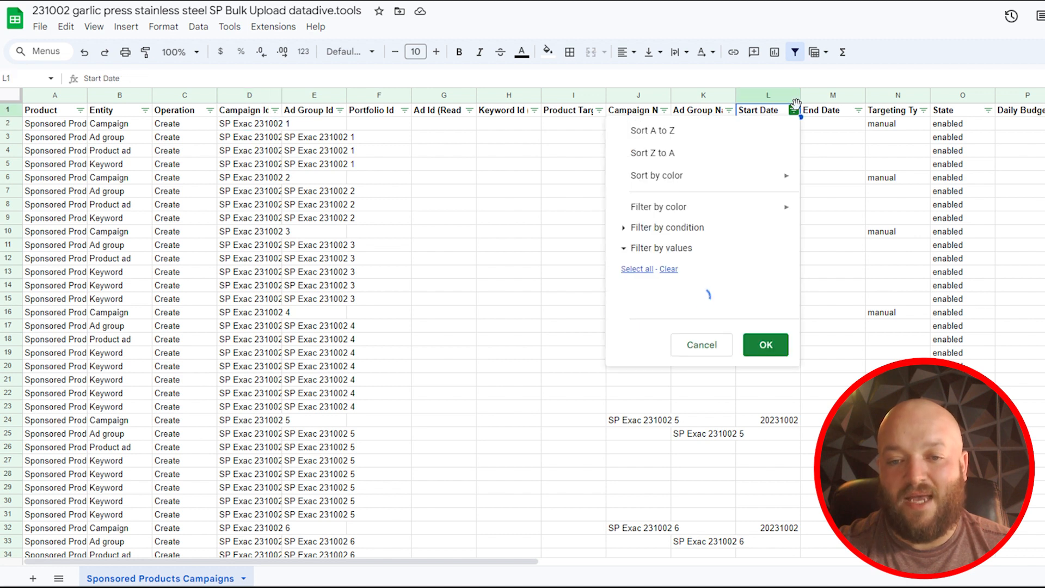
pyautogui.click(702, 322)
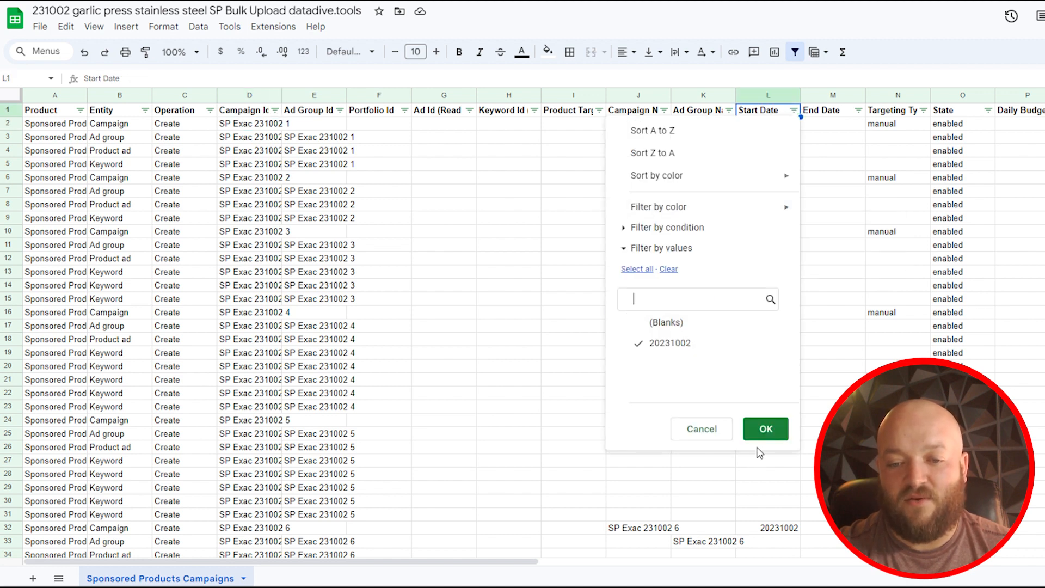
pyautogui.click(762, 430)
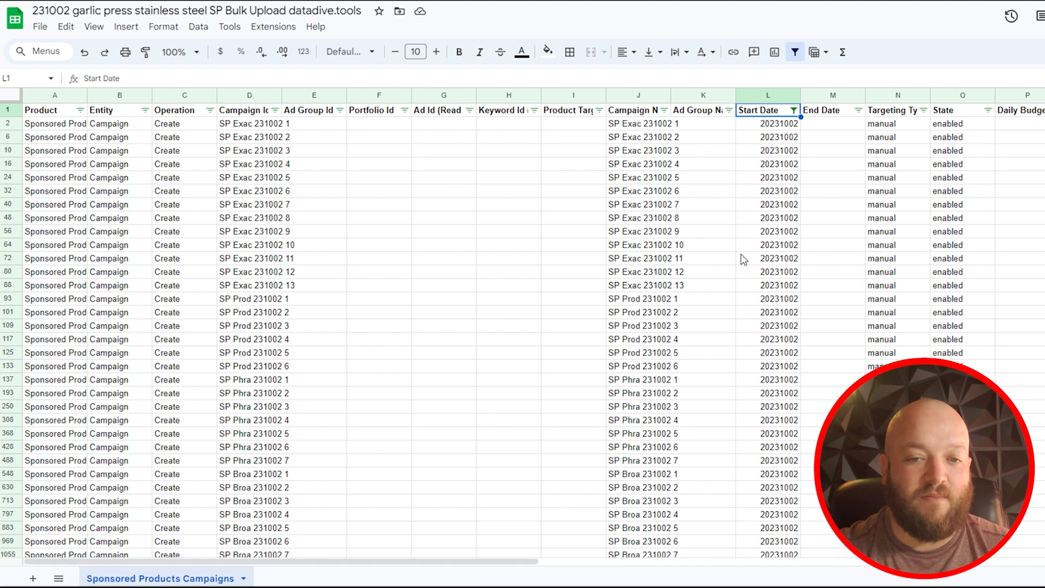
pyautogui.click(795, 113)
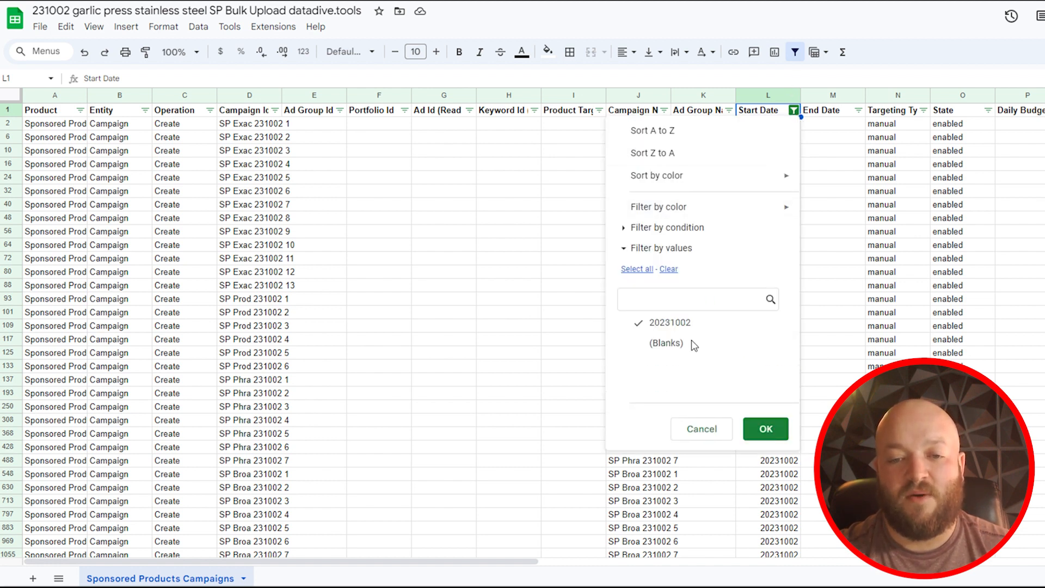
pyautogui.click(668, 348)
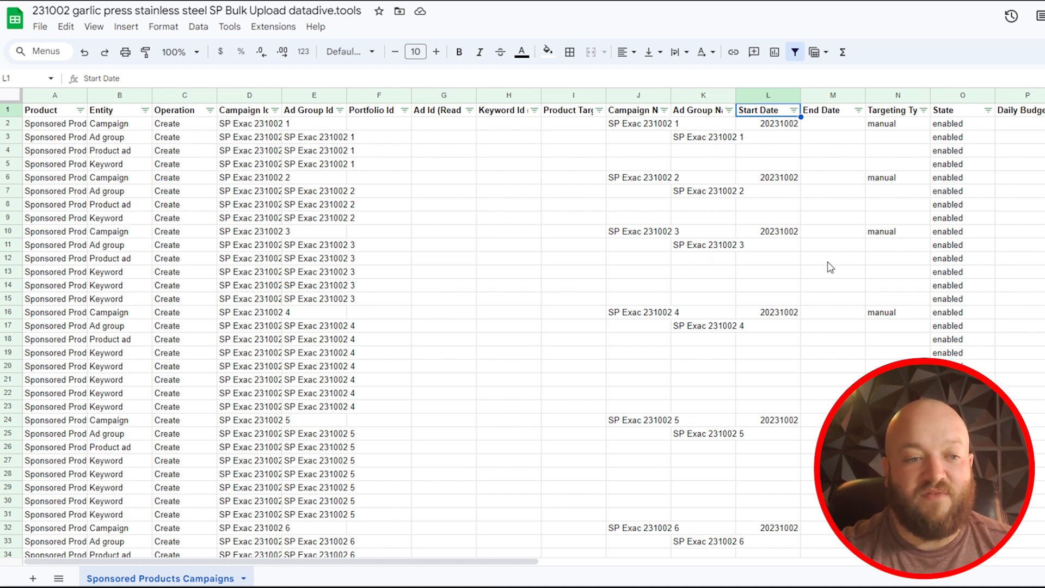
# Step: Examine the bid, keyword text and match type entered for the "garlic press" keyword in the first campaign
pyautogui.moveTo(732, 279); pyautogui.dragTo(1044, 281)
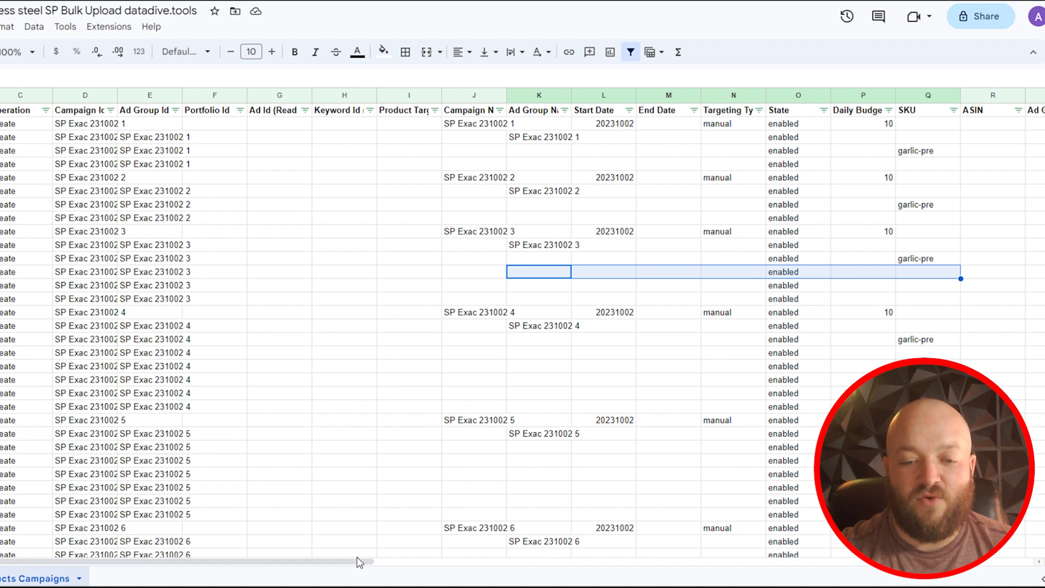
pyautogui.moveTo(446, 560); pyautogui.dragTo(667, 565)
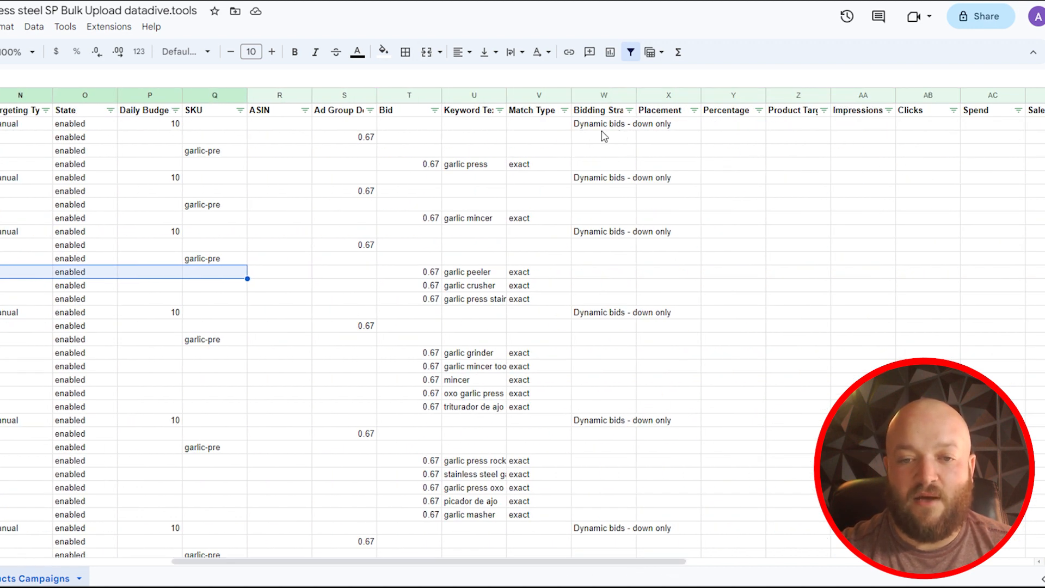
pyautogui.click(420, 166)
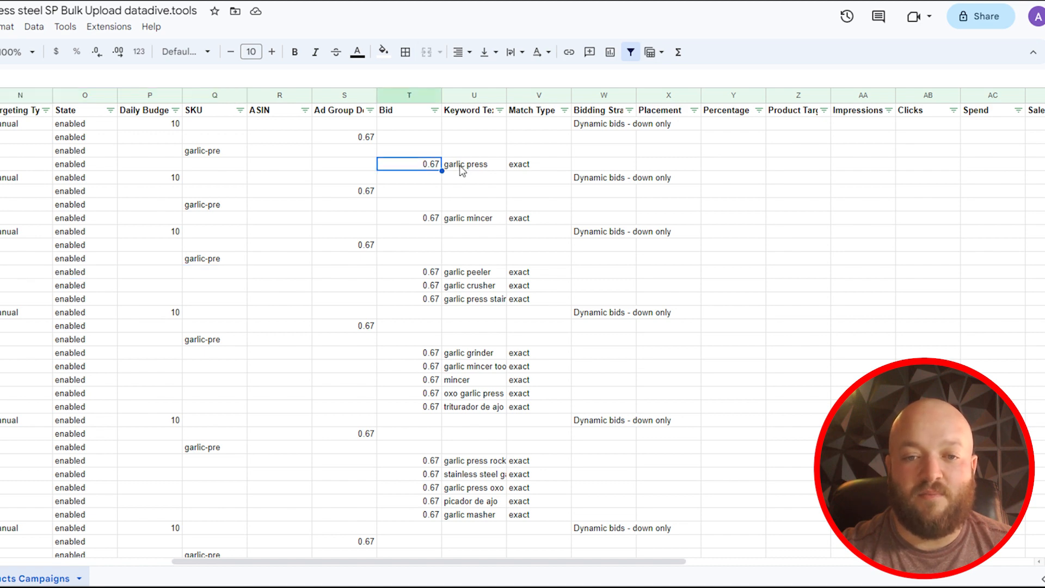
pyautogui.click(478, 166)
pyautogui.click(519, 166)
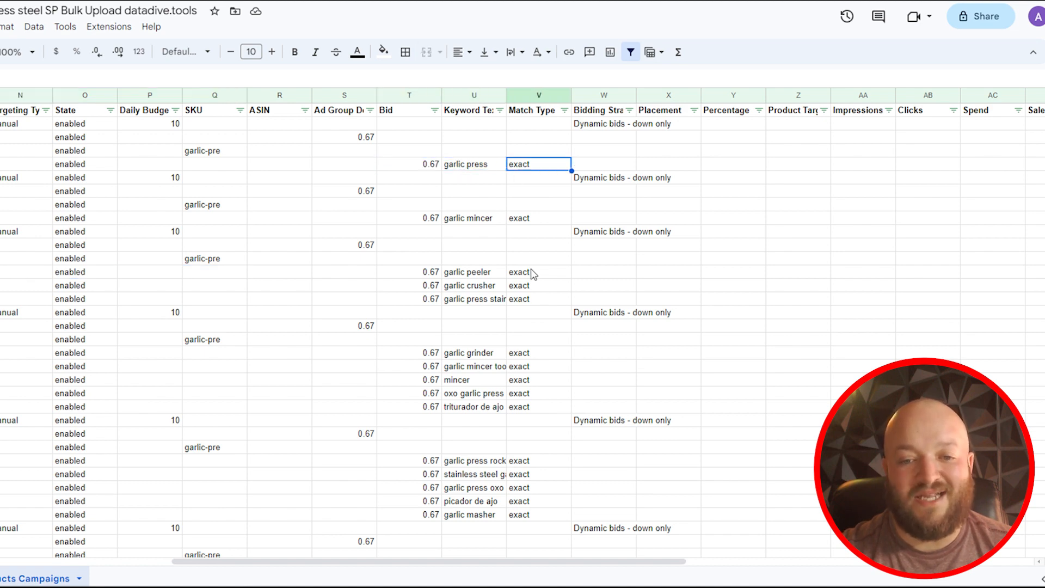
# Step: Filter the Match Type column to show only negativeExact and negativePhrase rows
pyautogui.click(564, 110)
pyautogui.click(440, 270)
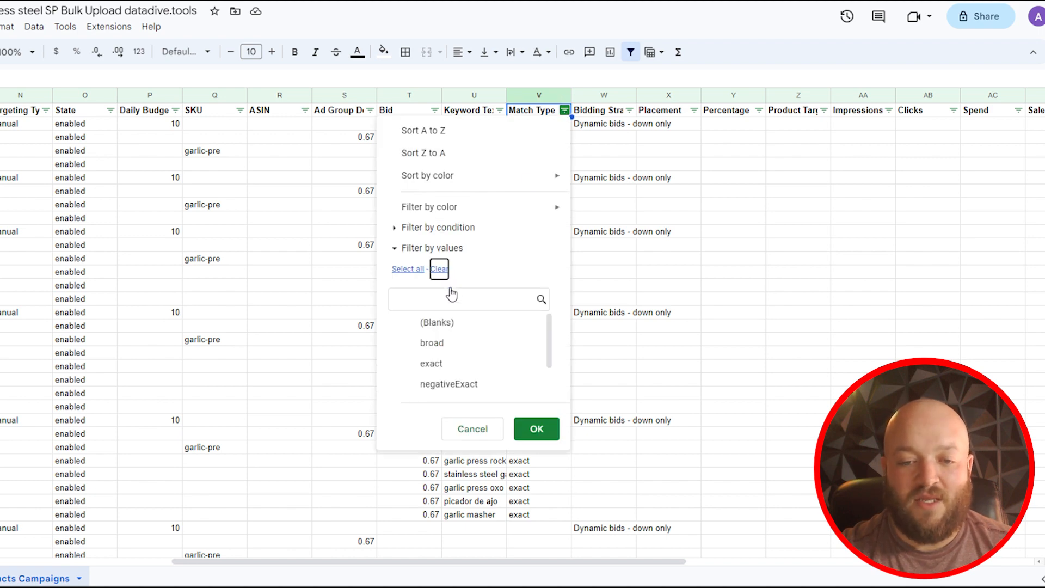
pyautogui.scroll(-1, 466, 388)
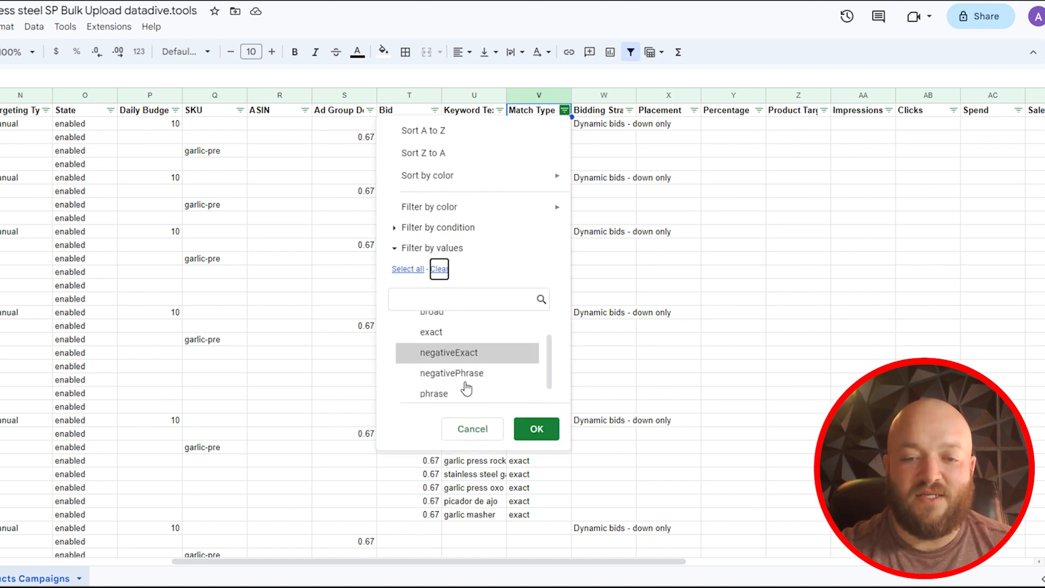
pyautogui.click(467, 348)
pyautogui.click(467, 364)
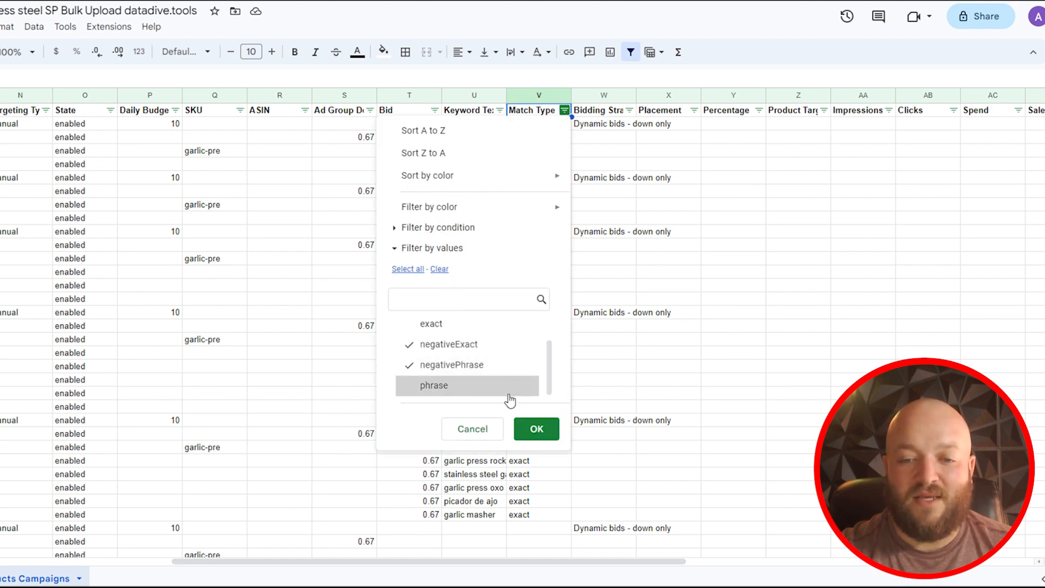
pyautogui.click(531, 428)
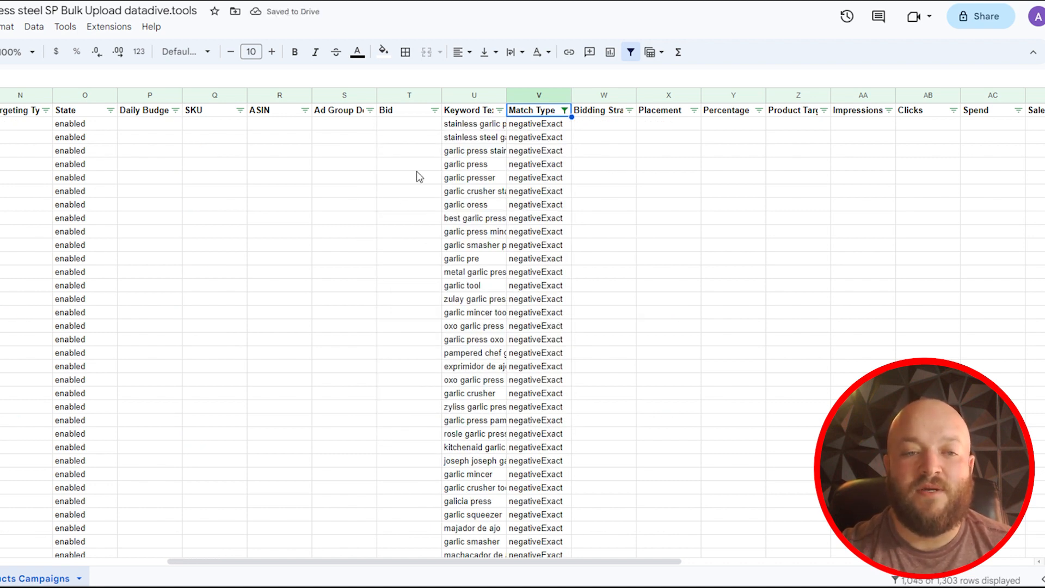
# Step: Delete all the filtered negative keyword rows, from row 141 through row 1278
pyautogui.click(473, 125)
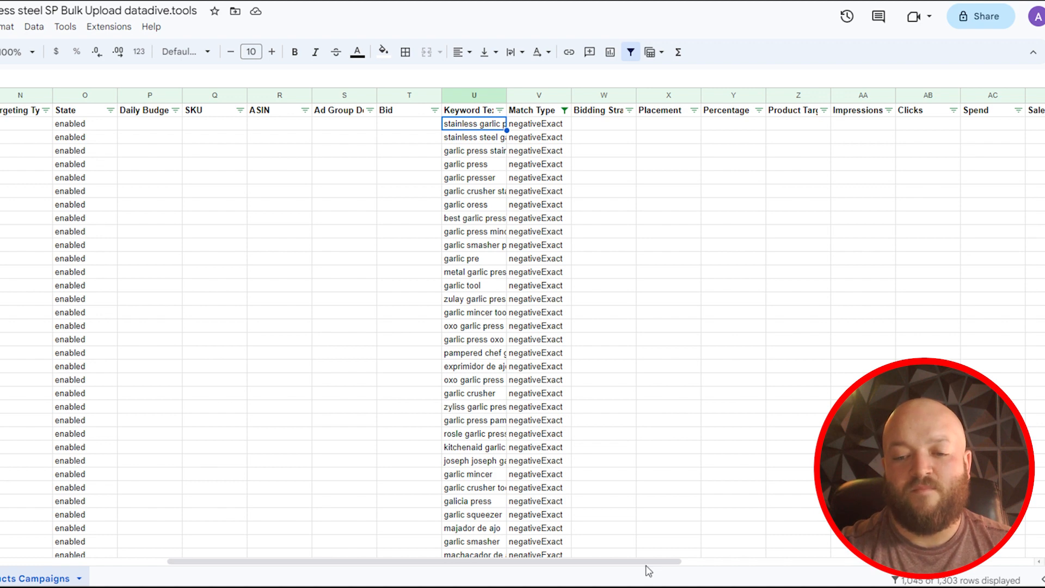
pyautogui.moveTo(646, 568); pyautogui.dragTo(632, 564)
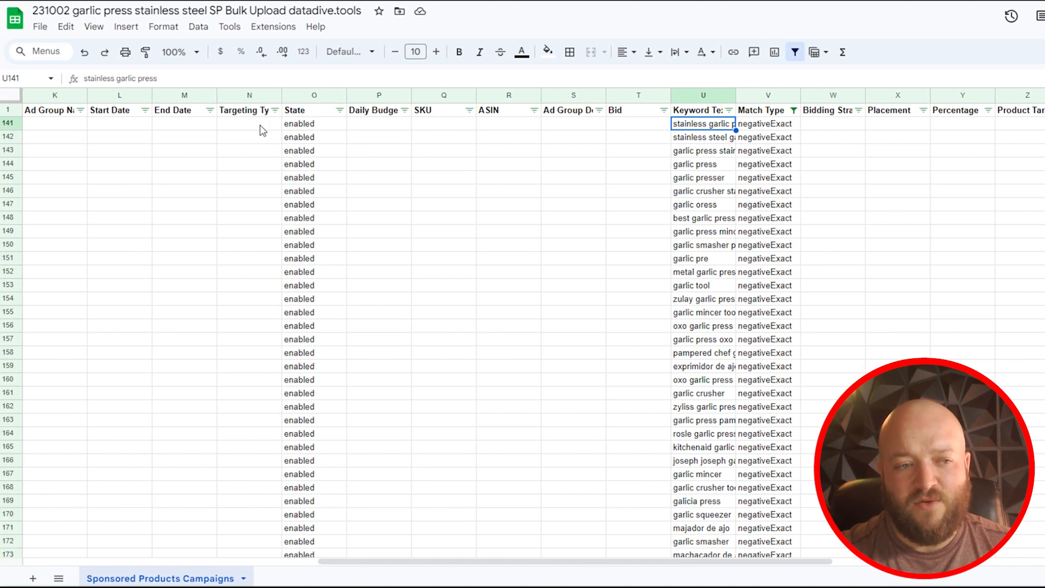
pyautogui.click(8, 122)
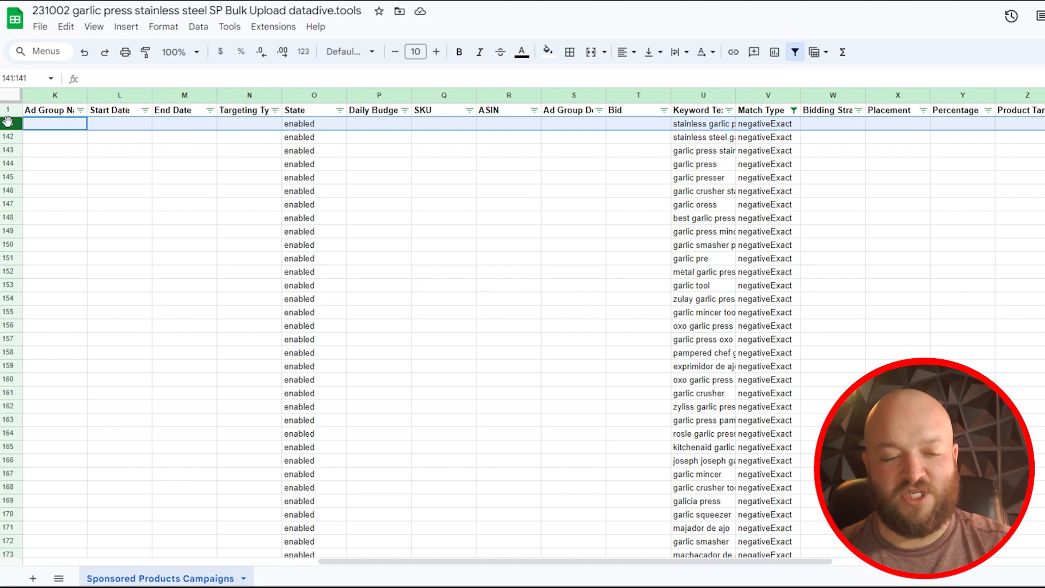
pyautogui.hotkey('ctrl', 'shift', 'Down')
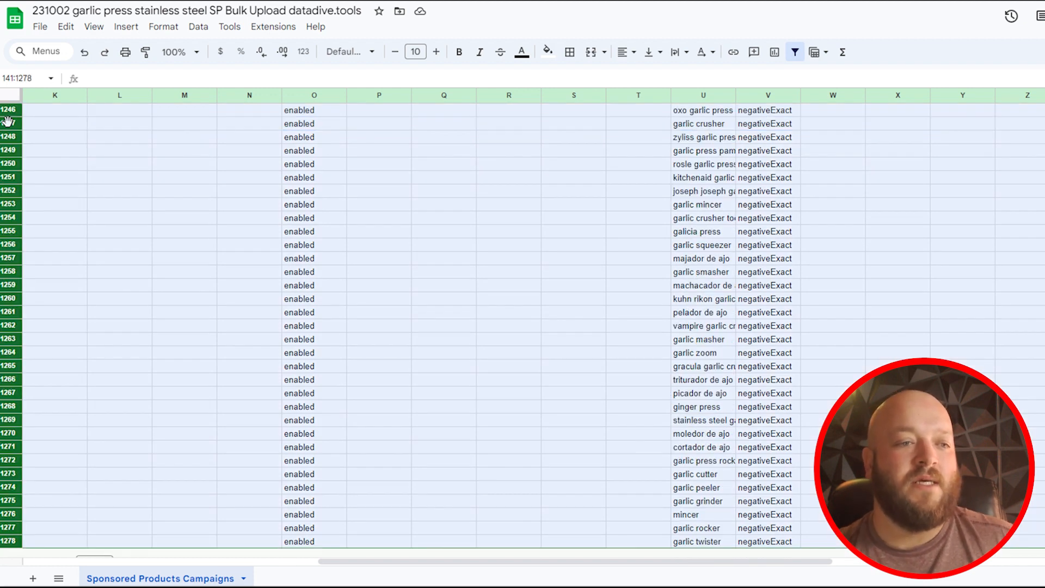
pyautogui.rightClick(8, 121)
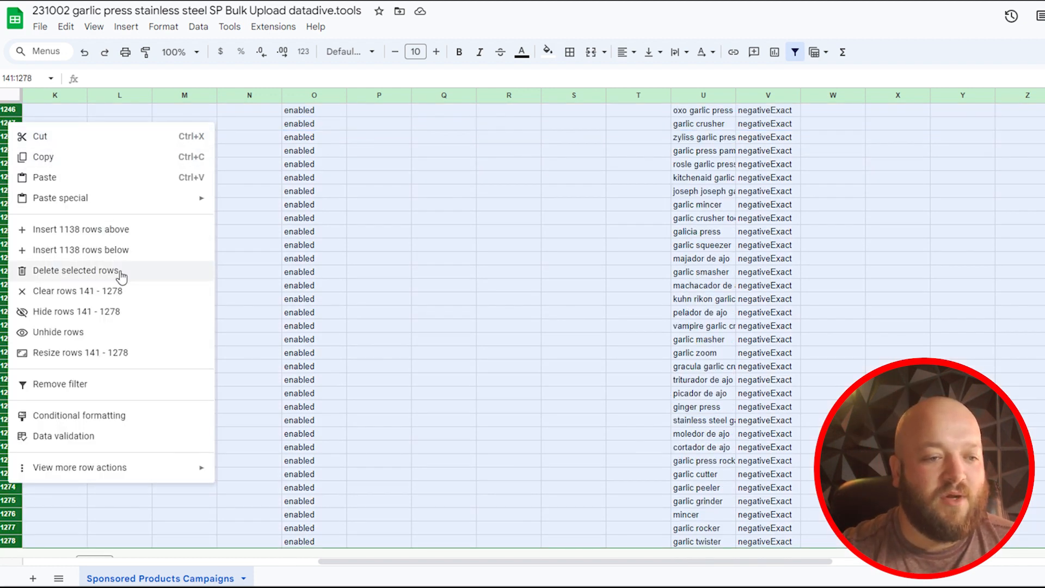
pyautogui.click(163, 268)
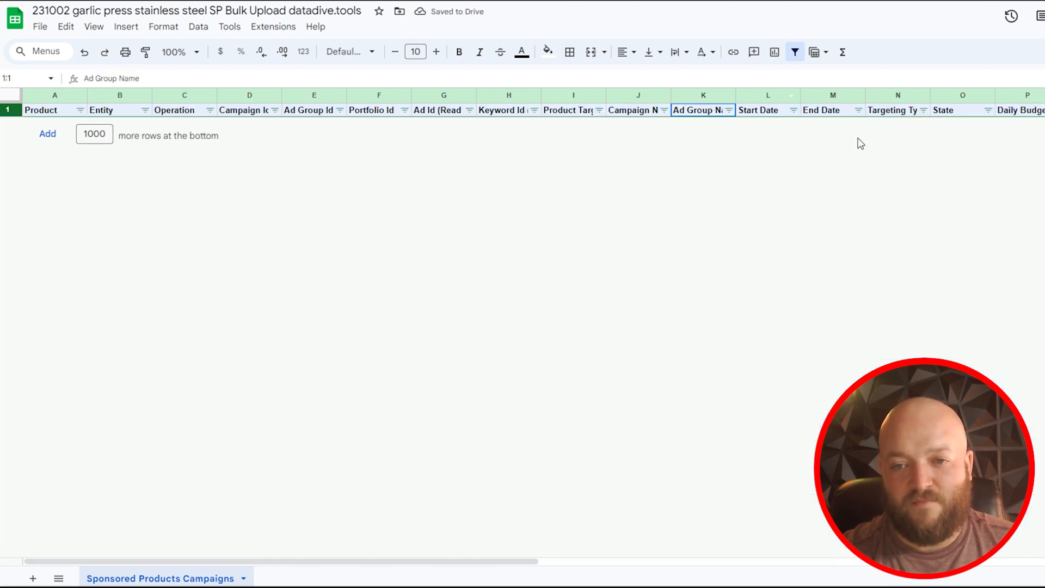
# Step: Reset the Match Type filter to include all values so every remaining row is shown
pyautogui.moveTo(536, 561); pyautogui.dragTo(893, 564)
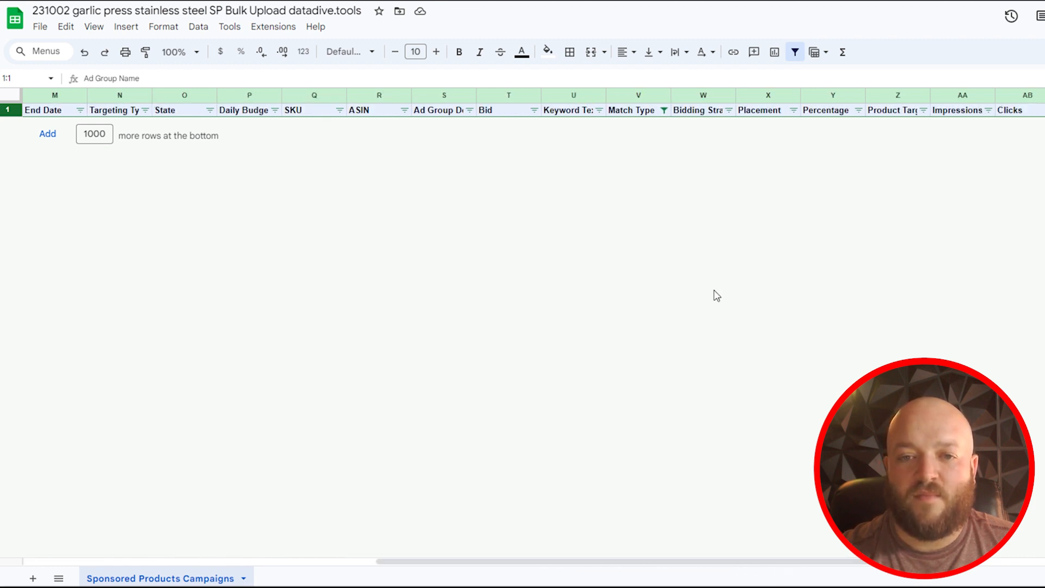
pyautogui.click(664, 110)
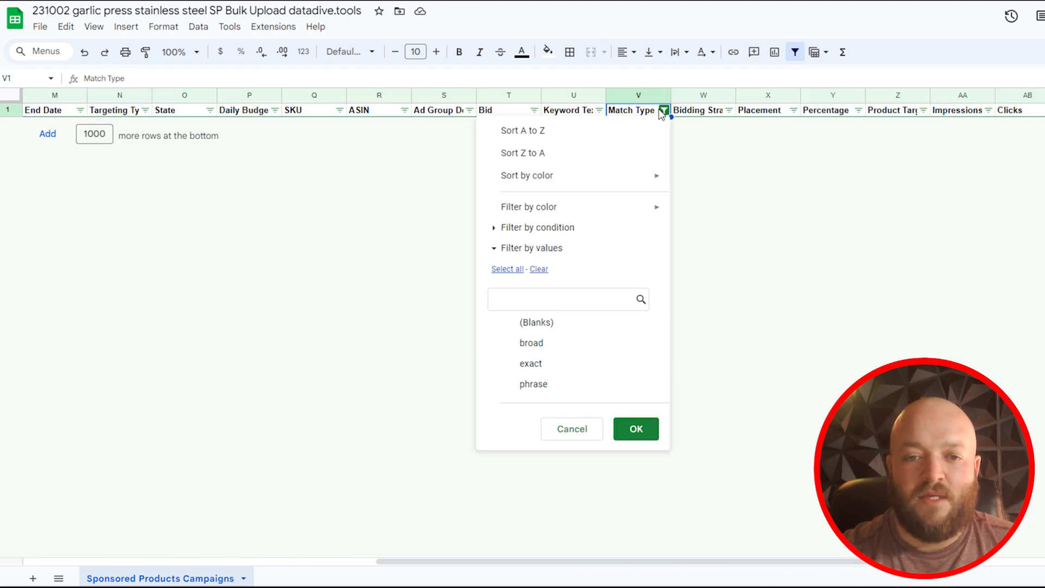
pyautogui.click(496, 269)
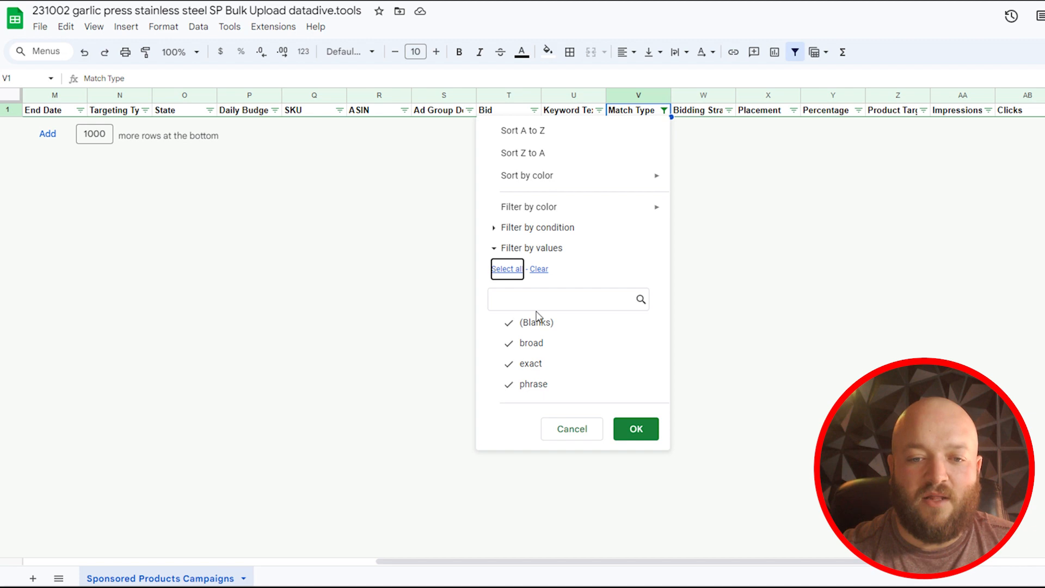
pyautogui.click(649, 444)
pyautogui.moveTo(693, 564); pyautogui.dragTo(324, 556)
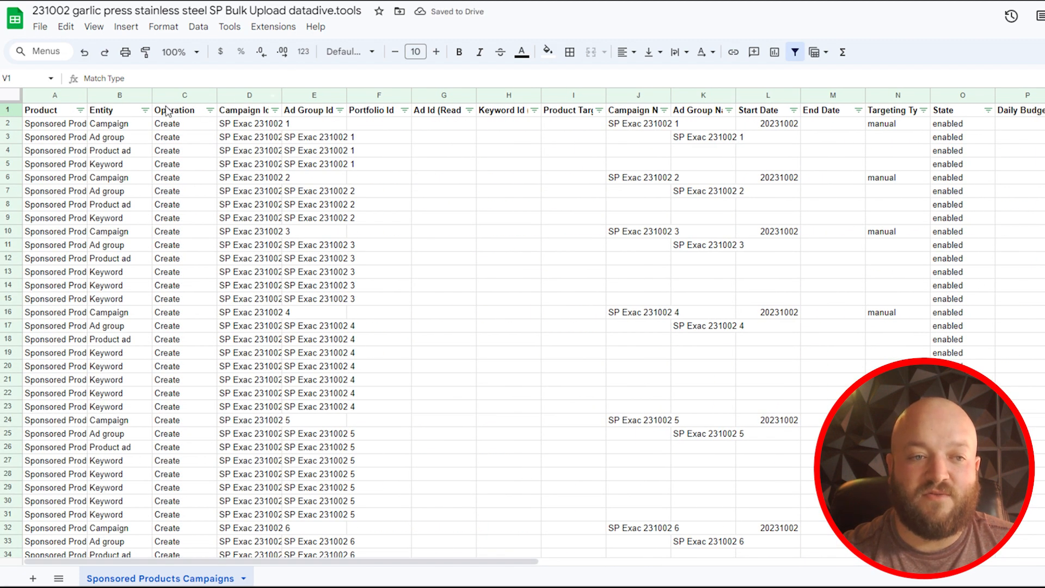
# Step: Filter the Entity column to show only the Negative product targeting rows
pyautogui.click(146, 111)
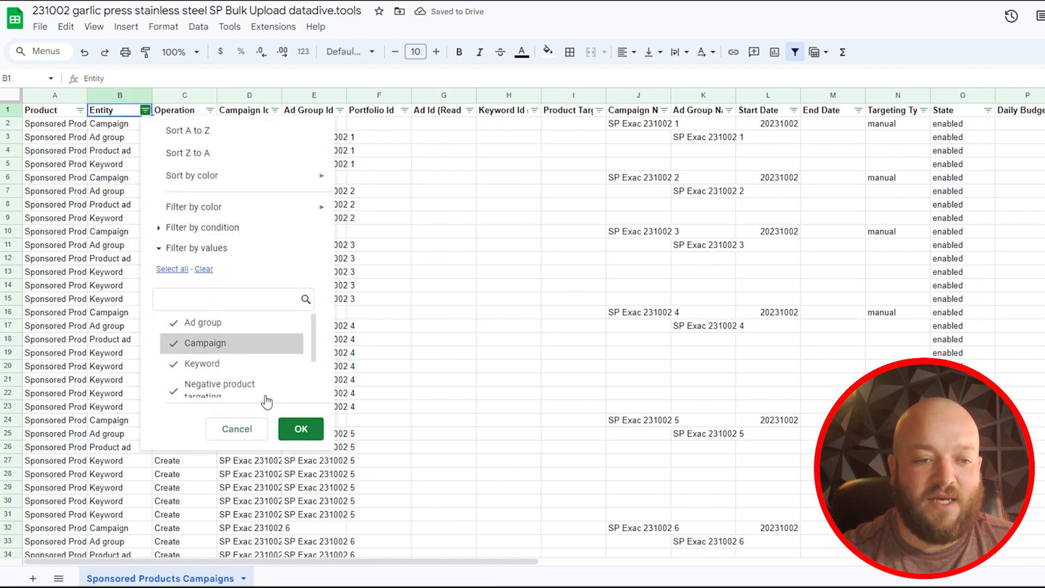
pyautogui.click(203, 269)
pyautogui.click(220, 383)
pyautogui.scroll(-2, 229, 364)
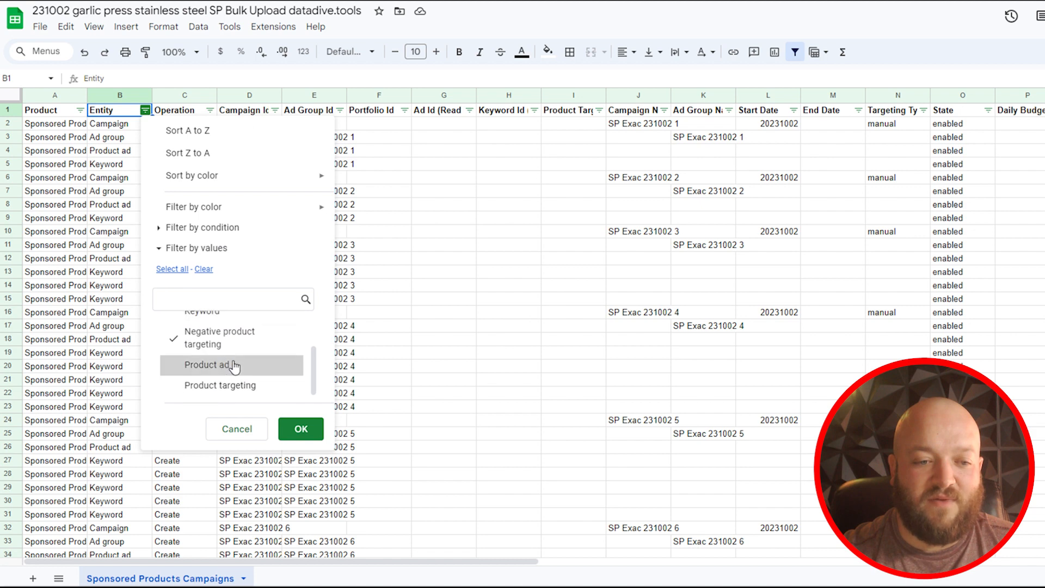
pyautogui.click(301, 428)
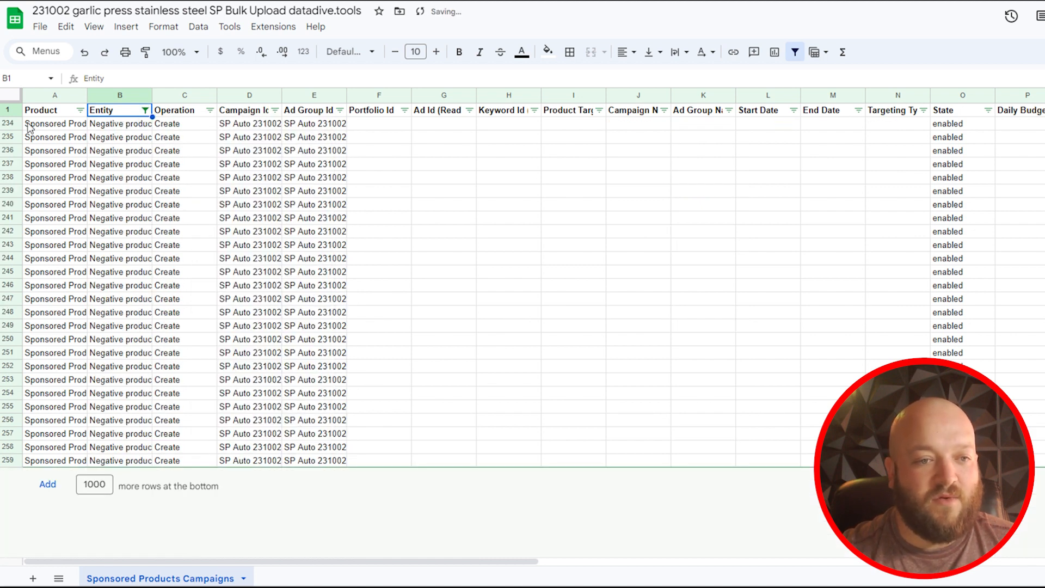
# Step: Delete the filtered negative product targeting rows, 234 through 259, and remove the filter from the sheet
pyautogui.moveTo(539, 562)
pyautogui.mouseDown()
pyautogui.moveTo(1039, 562)
pyautogui.moveTo(523, 562)
pyautogui.mouseUp()
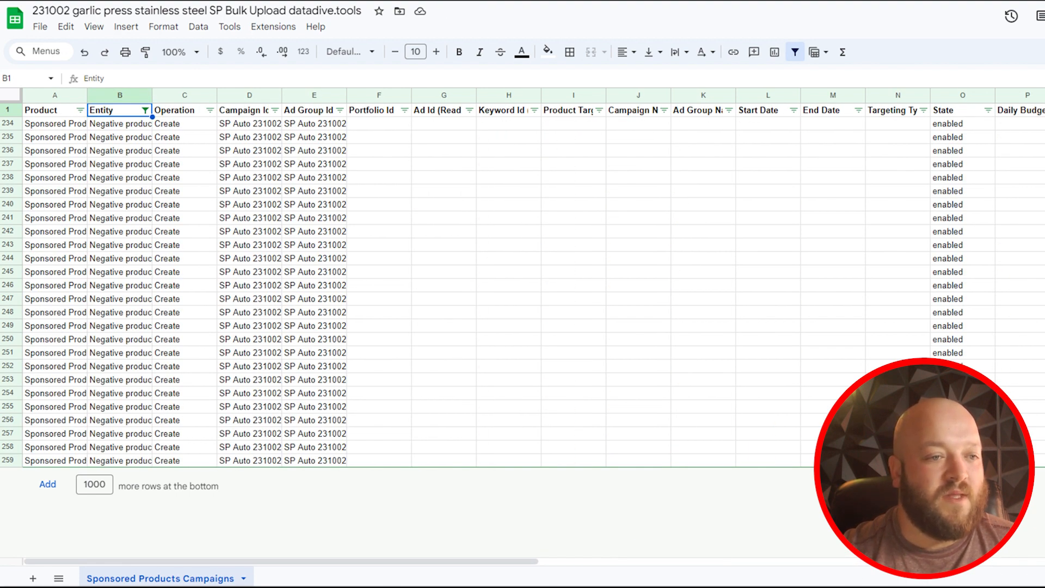
pyautogui.click(13, 123)
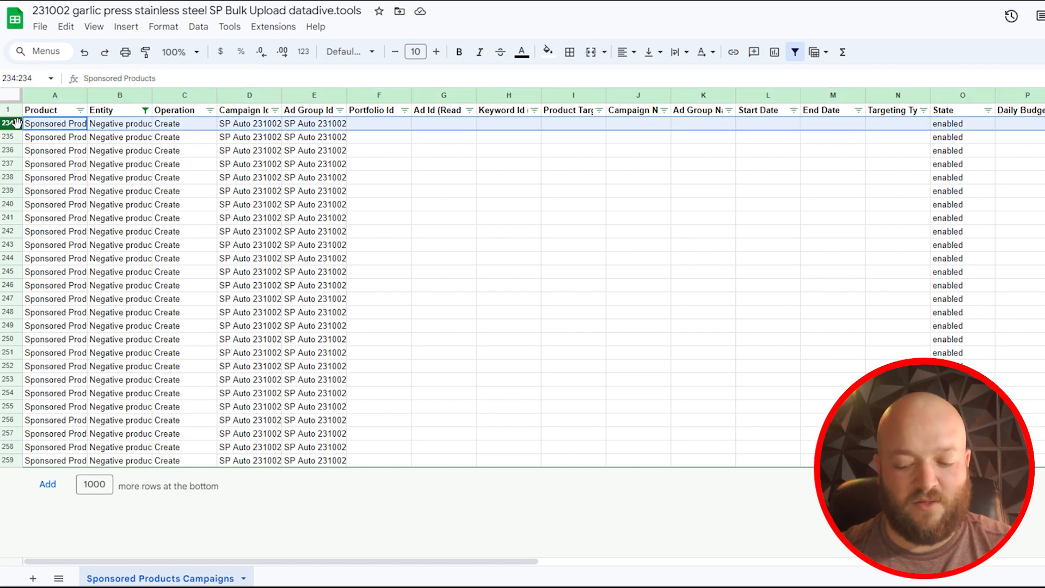
pyautogui.hotkey('ctrl', 'shift', 'Down')
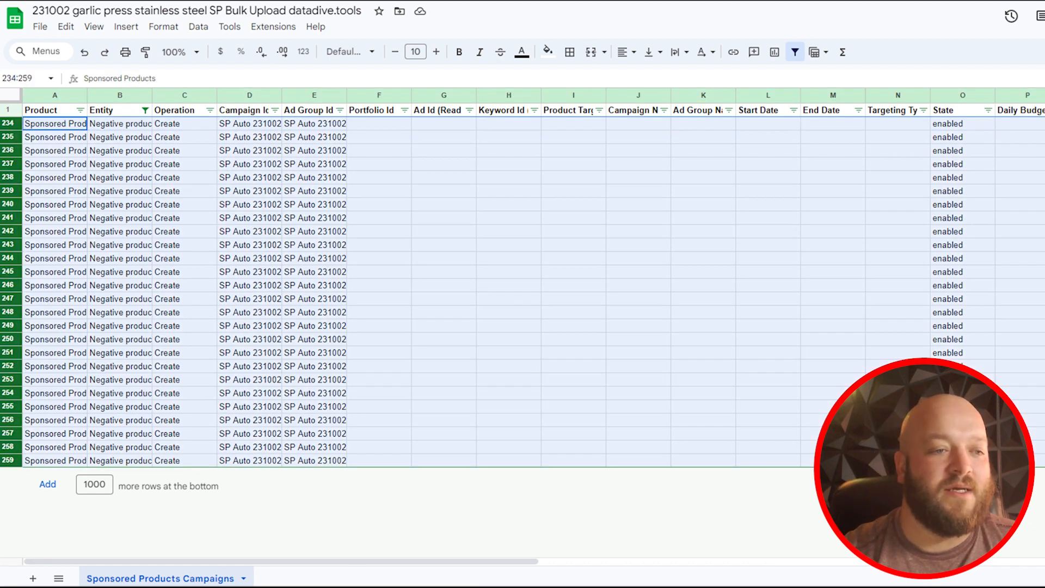
pyautogui.rightClick(14, 142)
pyautogui.click(78, 292)
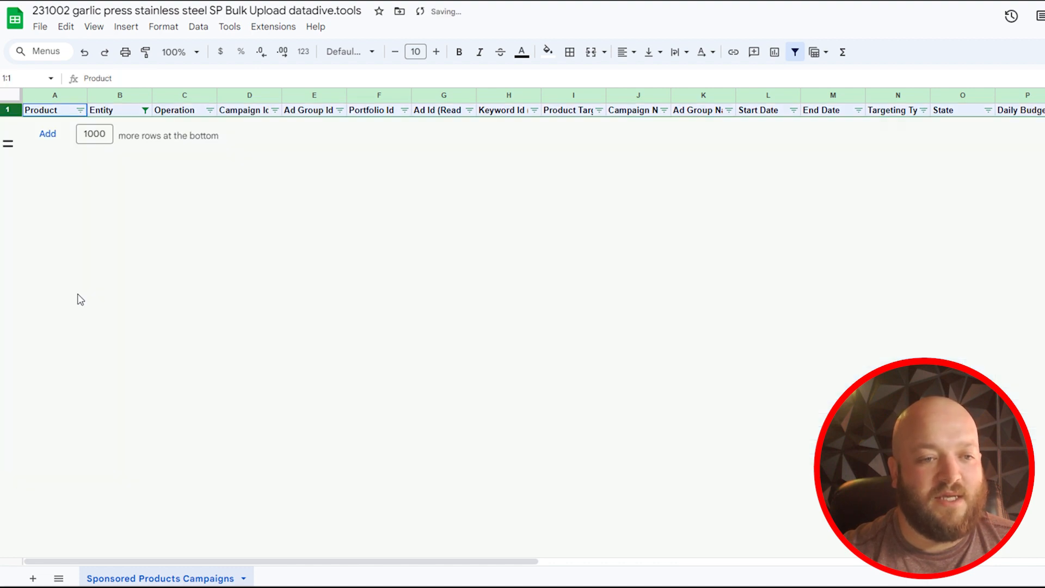
pyautogui.click(796, 53)
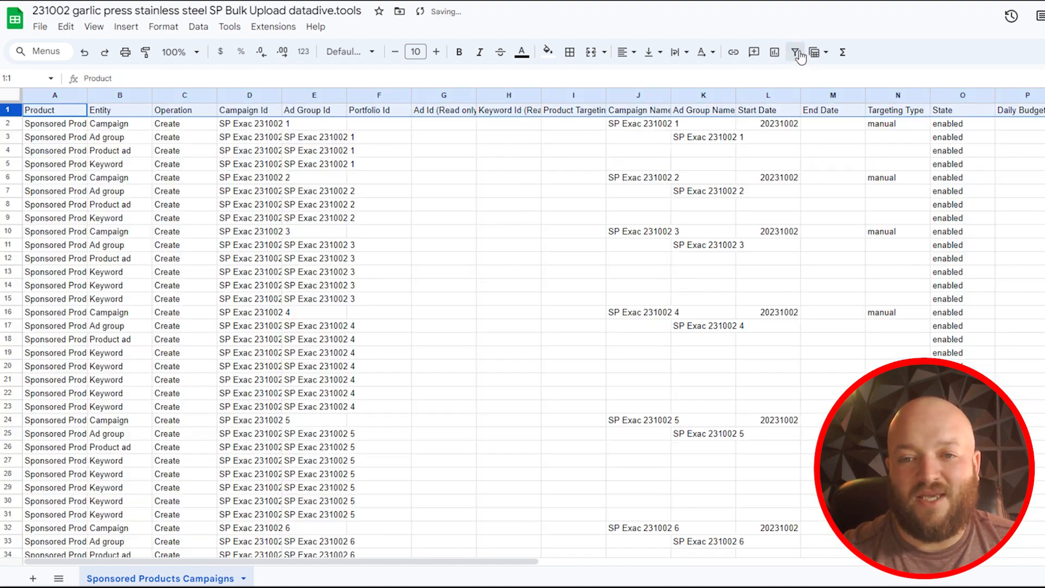
# Step: Review the remaining campaign rows down to the auto campaign at the end, including budget, bid and keyword columns
pyautogui.scroll(-20, 811, 142)
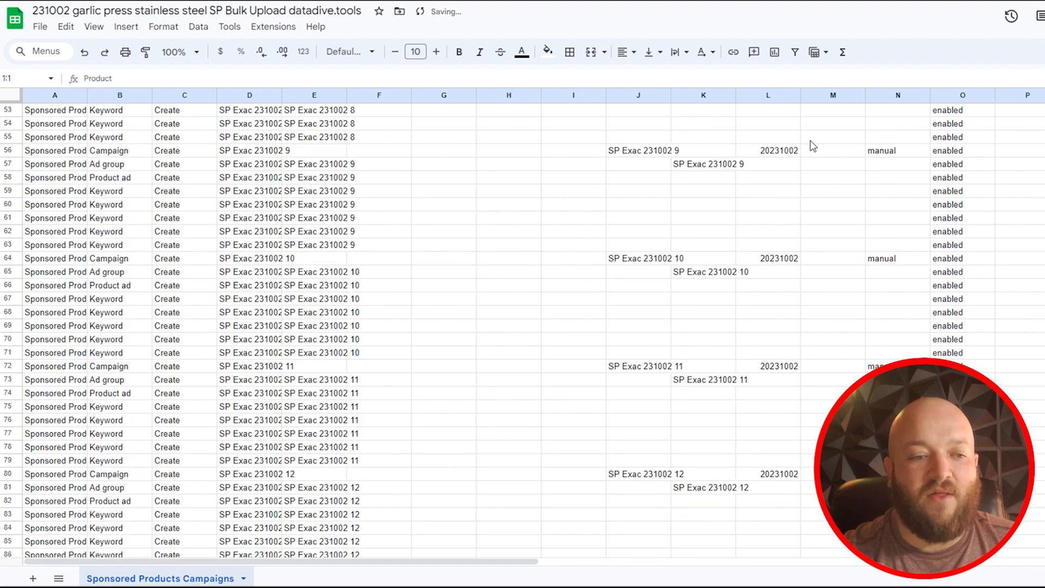
pyautogui.scroll(-20, 813, 146)
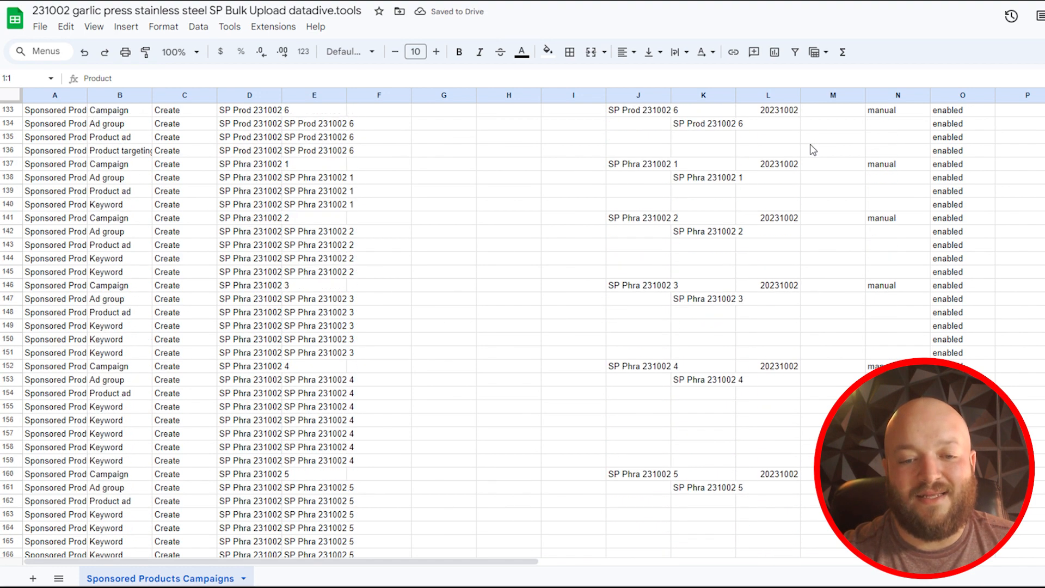
pyautogui.scroll(-12, 813, 150)
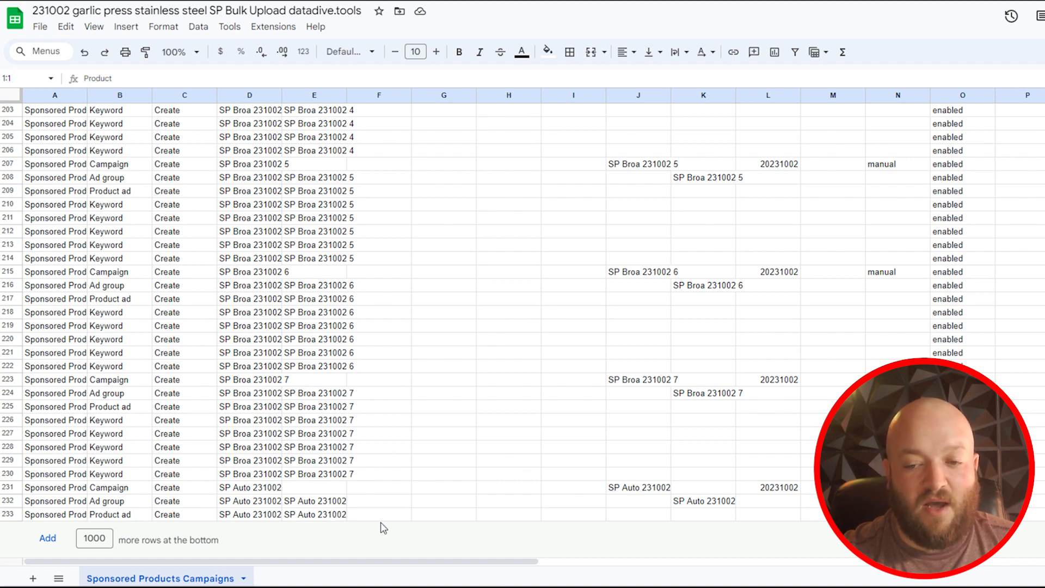
pyautogui.moveTo(441, 561); pyautogui.dragTo(630, 565)
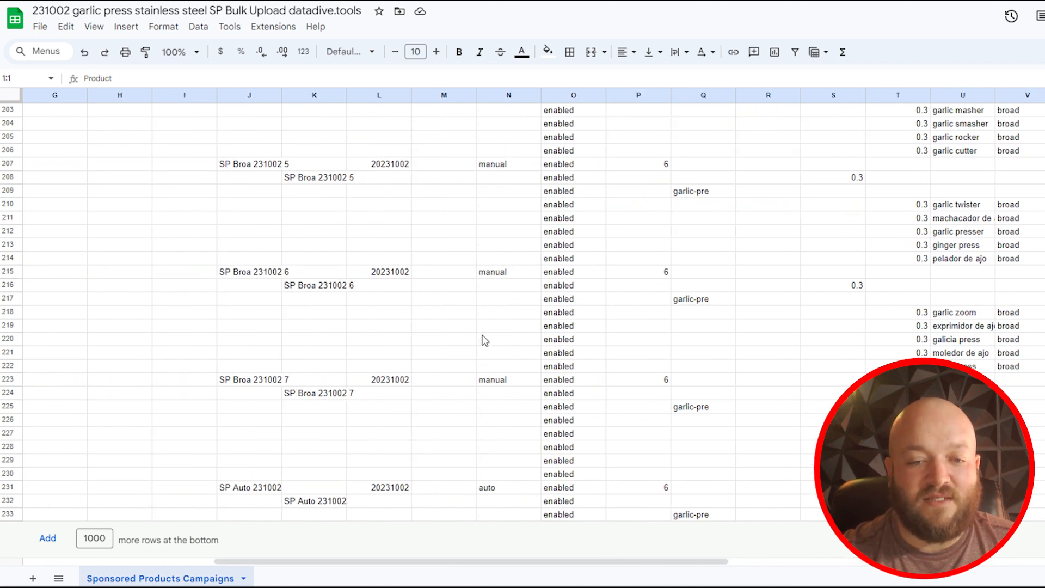
# Step: Go back up the Daily Budget column to the headers and freeze the header row
pyautogui.scroll(1, 504, 451)
pyautogui.moveTo(681, 353); pyautogui.dragTo(669, 163)
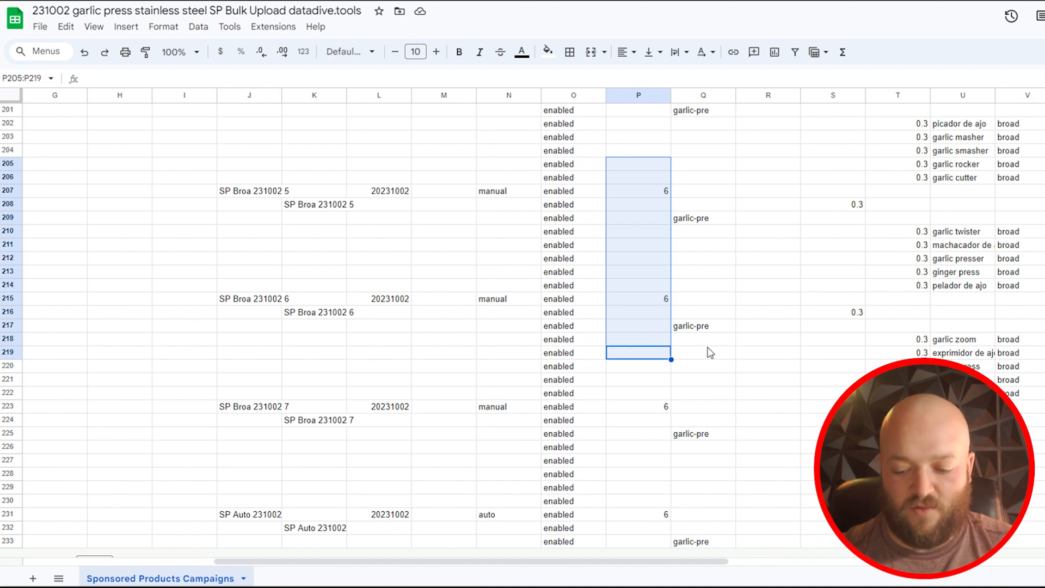
pyautogui.hotkey('ctrl', 'shift', 'Up')
pyautogui.hotkey('ctrl', 'shift', 'Up')
pyautogui.hotkey('ctrl', 'shift', 'Up')
pyautogui.hotkey('ctrl', 'shift', 'Up')
pyautogui.hotkey('ctrl', 'shift', 'Up')
pyautogui.hotkey('ctrl', 'shift', 'Up')
pyautogui.hotkey('ctrl', 'shift', 'Up')
pyautogui.hotkey('ctrl', 'shift', 'Up')
pyautogui.hotkey('ctrl', 'shift', 'Up')
pyautogui.hotkey('ctrl', 'shift', 'Up')
pyautogui.hotkey('ctrl', 'shift', 'Up')
pyautogui.hotkey('ctrl', 'shift', 'Up')
pyautogui.hotkey('ctrl', 'shift', 'Up')
pyautogui.hotkey('ctrl', 'shift', 'Up')
pyautogui.hotkey('ctrl', 'shift', 'Up')
pyautogui.hotkey('ctrl', 'shift', 'Up')
pyautogui.hotkey('ctrl', 'shift', 'Up')
pyautogui.hotkey('ctrl', 'shift', 'Up')
pyautogui.hotkey('ctrl', 'shift', 'Up')
pyautogui.hotkey('ctrl', 'shift', 'Up')
pyautogui.hotkey('ctrl', 'shift', 'Up')
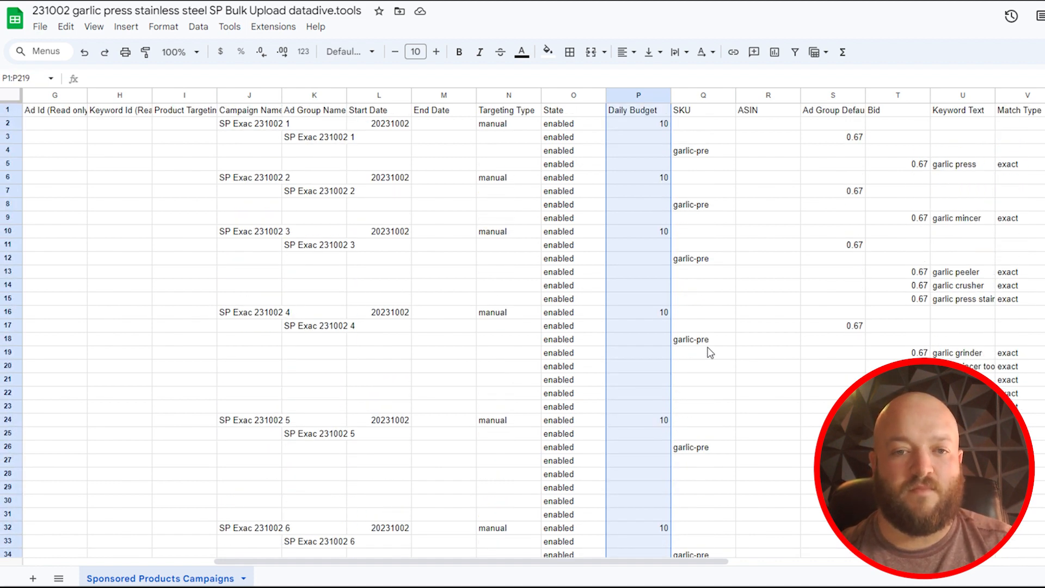
pyautogui.moveTo(21, 96); pyautogui.dragTo(30, 116)
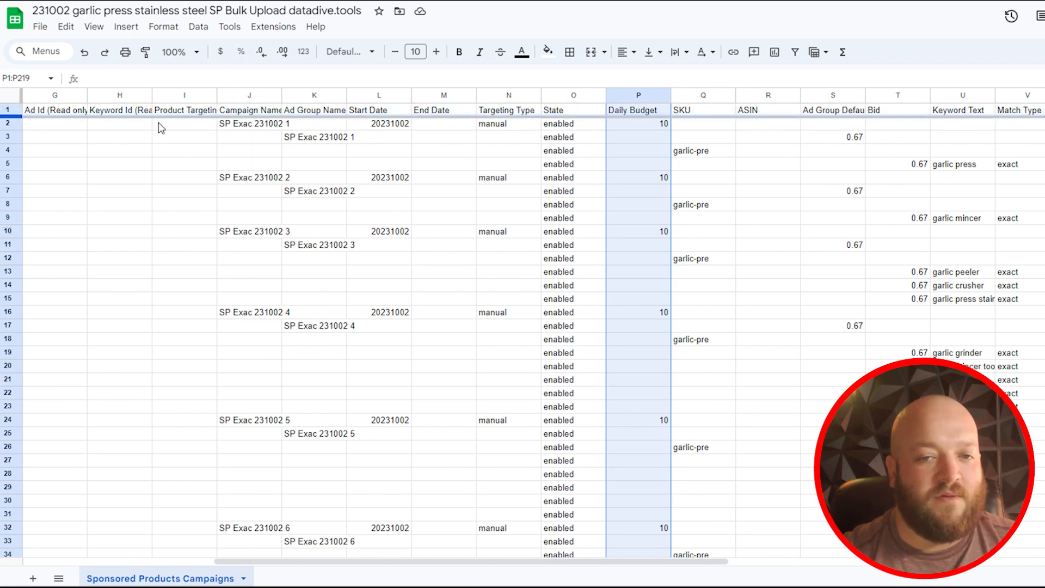
# Step: Examine the Daily Budget column from row 12 down to the last row, 233, under the frozen headers
pyautogui.click(642, 261)
pyautogui.hotkey('shift', 'Down')
pyautogui.hotkey('shift', 'Down')
pyautogui.hotkey('shift', 'Down')
pyautogui.hotkey('shift', 'Down')
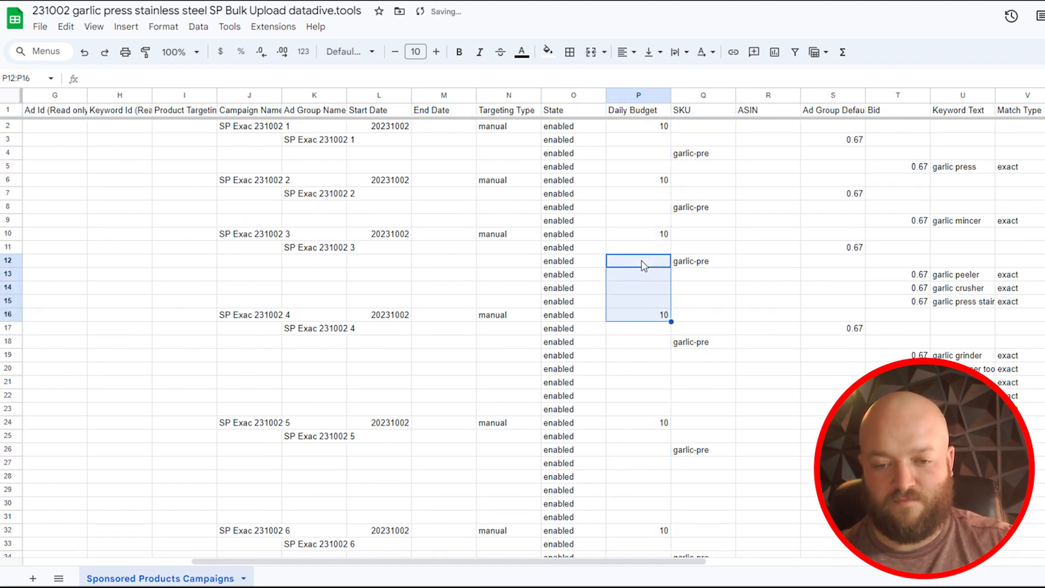
pyautogui.hotkey('ctrl', 'shift', 'Down')
pyautogui.hotkey('ctrl', 'shift', 'Down')
pyautogui.hotkey('ctrl', 'shift', 'Down')
pyautogui.hotkey('ctrl', 'shift', 'Down')
pyautogui.hotkey('ctrl', 'shift', 'Down')
pyautogui.hotkey('ctrl', 'shift', 'Down')
pyautogui.hotkey('ctrl', 'shift', 'Down')
pyautogui.hotkey('ctrl', 'shift', 'Down')
pyautogui.hotkey('ctrl', 'shift', 'Down')
pyautogui.hotkey('ctrl', 'shift', 'Down')
pyautogui.hotkey('ctrl', 'shift', 'Down')
pyautogui.hotkey('ctrl', 'shift', 'Down')
pyautogui.hotkey('ctrl', 'shift', 'Down')
pyautogui.hotkey('ctrl', 'shift', 'Down')
pyautogui.hotkey('ctrl', 'shift', 'Down')
pyautogui.hotkey('ctrl', 'shift', 'Down')
pyautogui.hotkey('ctrl', 'shift', 'Down')
pyautogui.hotkey('ctrl', 'shift', 'Down')
pyautogui.hotkey('ctrl', 'shift', 'Down')
pyautogui.hotkey('ctrl', 'shift', 'Down')
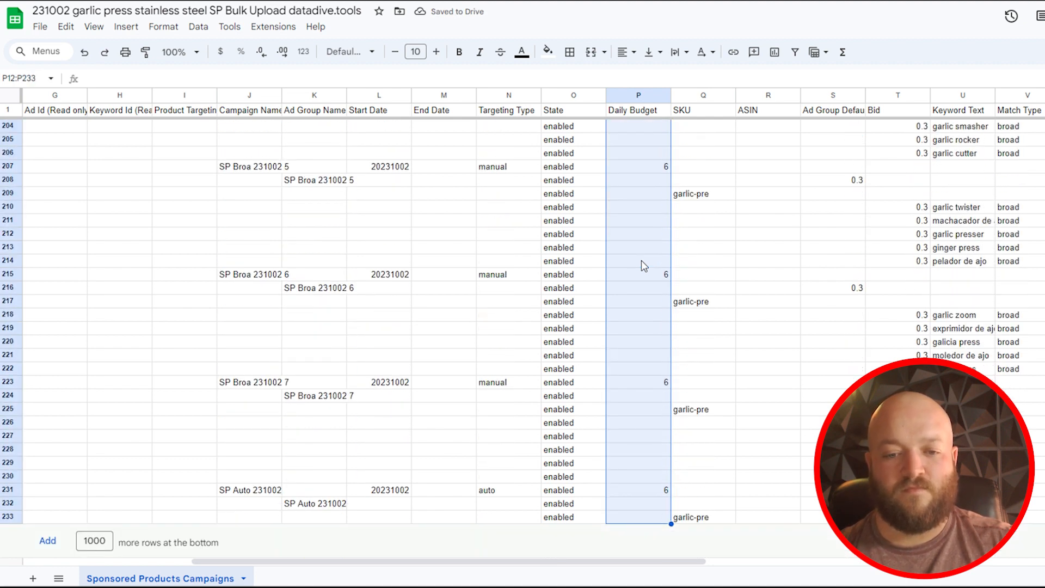
# Step: Compare the Targeting Type values of the last broad campaigns and the auto campaign
pyautogui.click(523, 172)
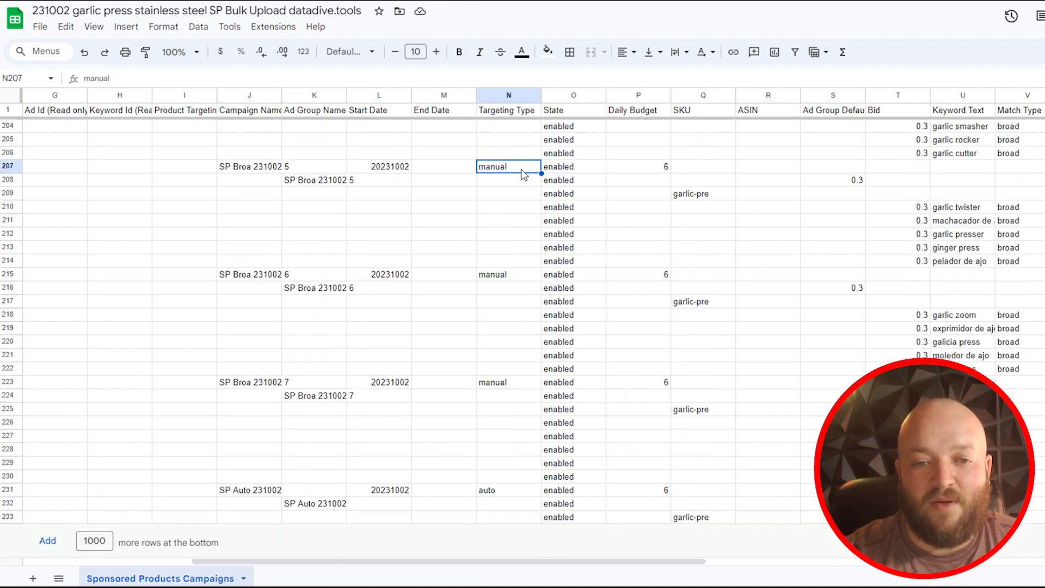
pyautogui.click(526, 495)
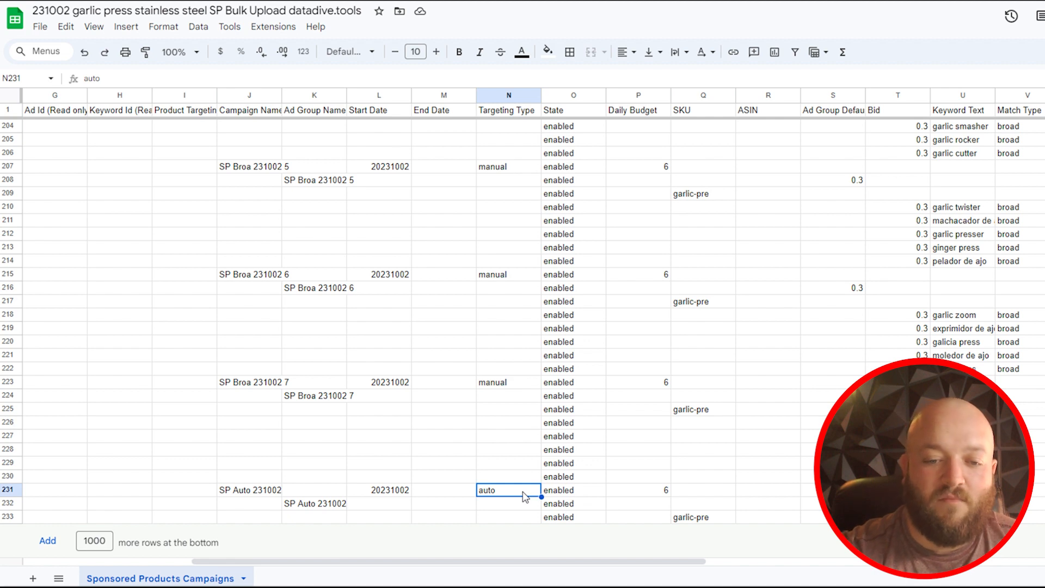
pyautogui.click(531, 384)
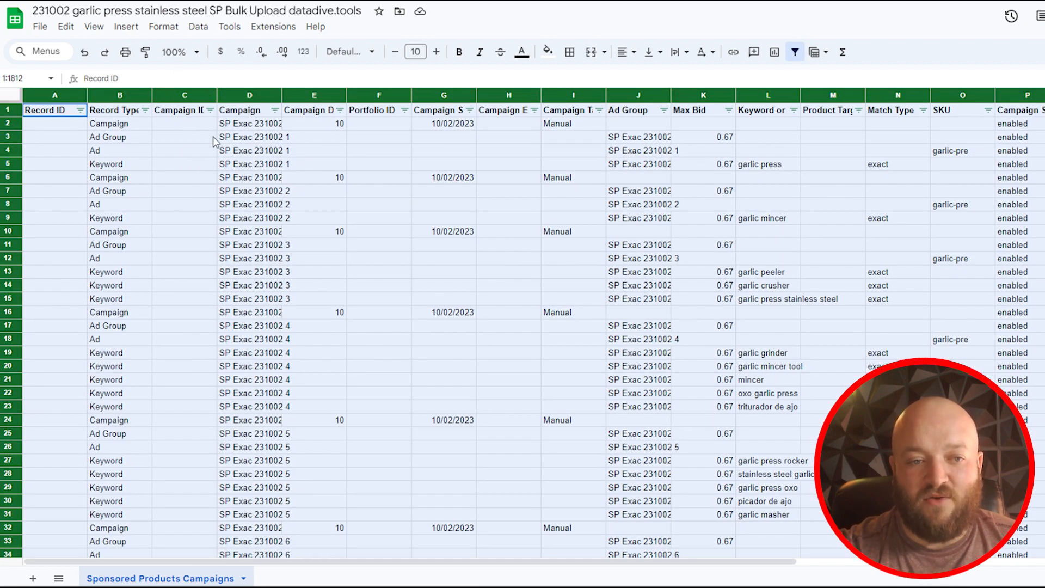
# Step: Examine the Record ID, Campaign ID and Portfolio ID cells of the first campaigns in the other bulk sheet format
pyautogui.click(62, 129)
pyautogui.click(176, 128)
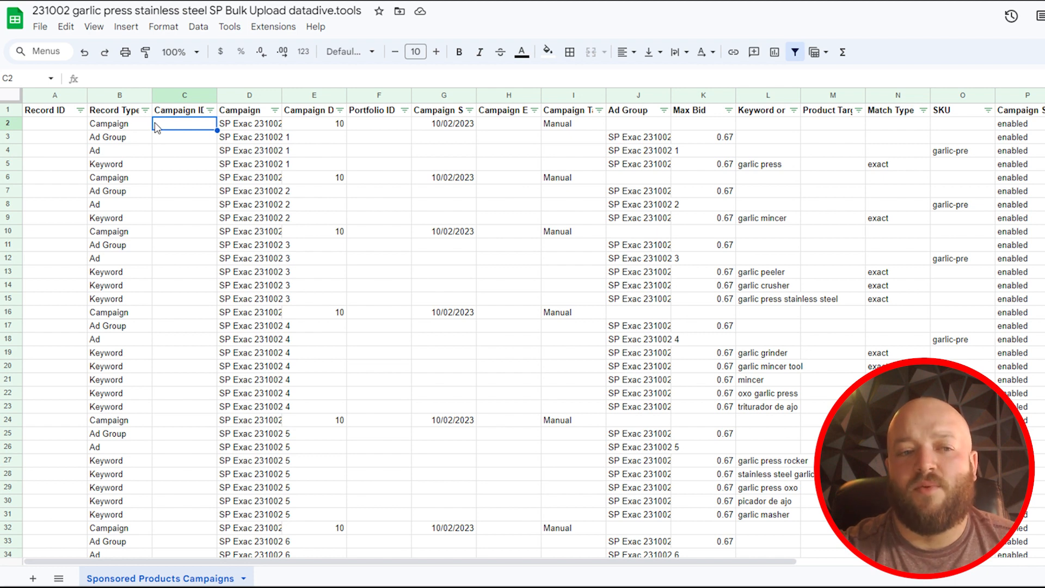
pyautogui.click(65, 127)
pyautogui.click(183, 128)
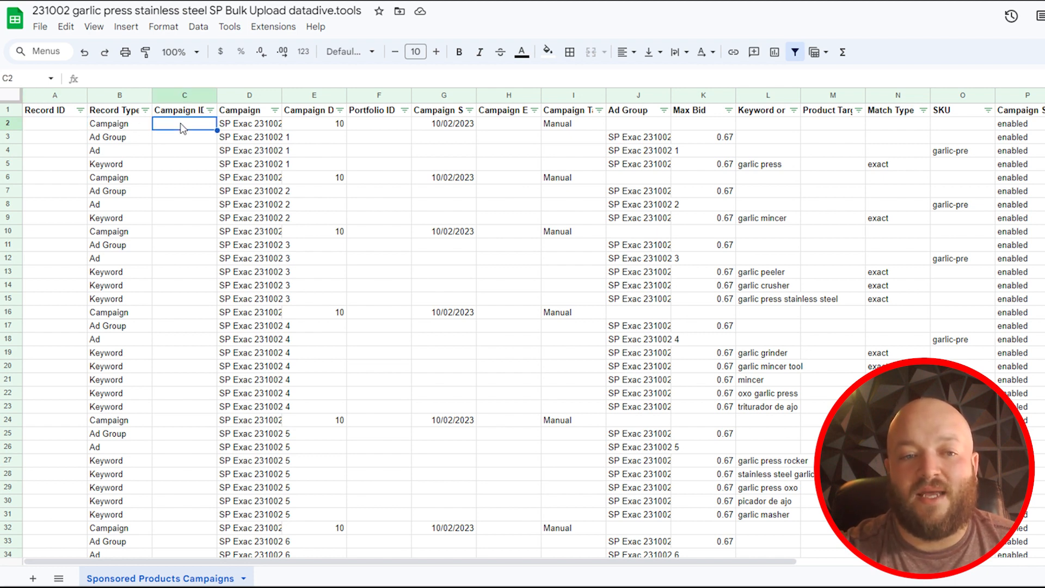
pyautogui.click(401, 130)
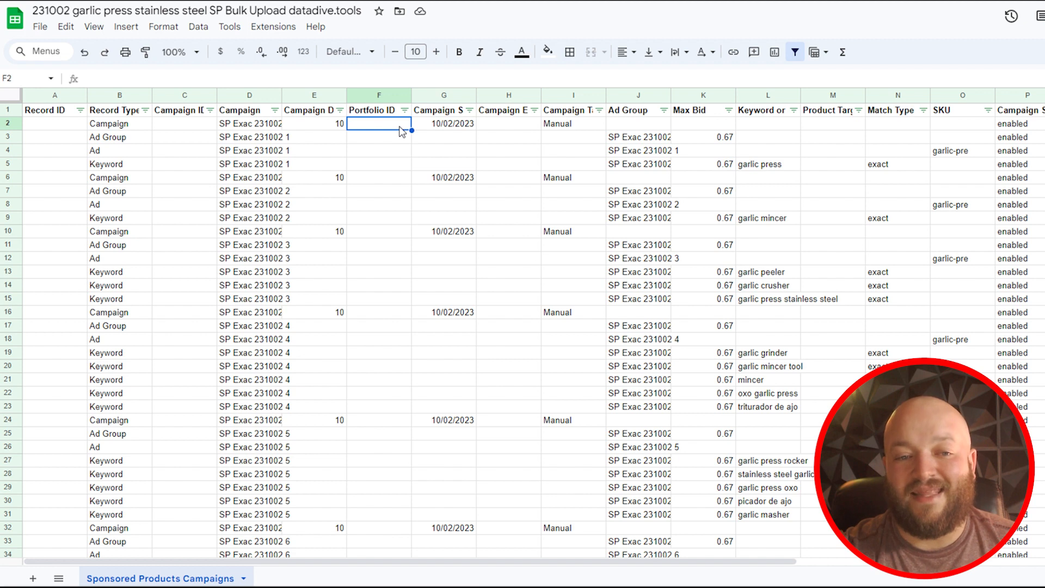
pyautogui.click(395, 180)
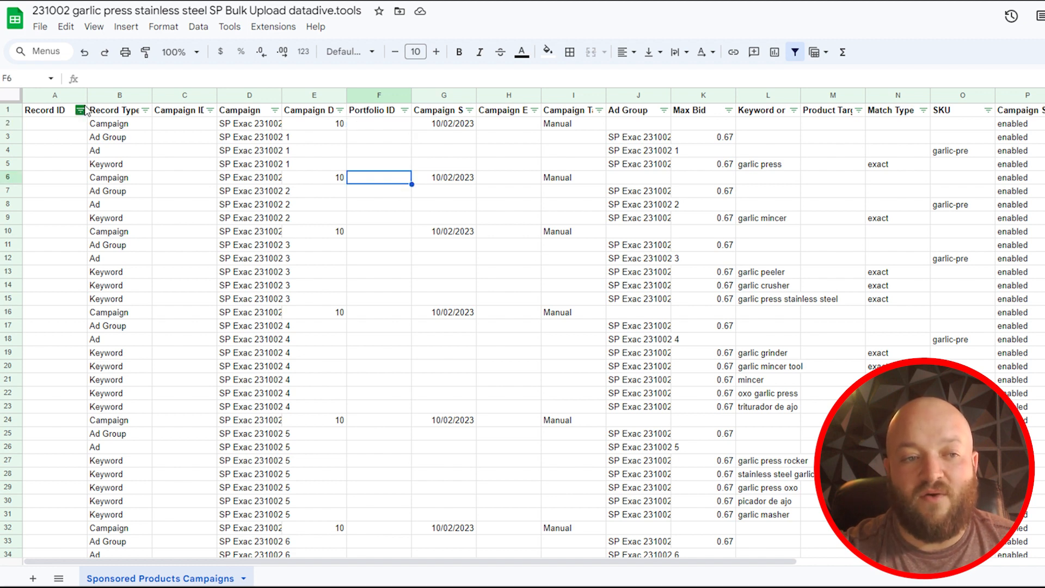
# Step: Check which record types the Record Type filter offers, leaving all of them selected
pyautogui.click(146, 111)
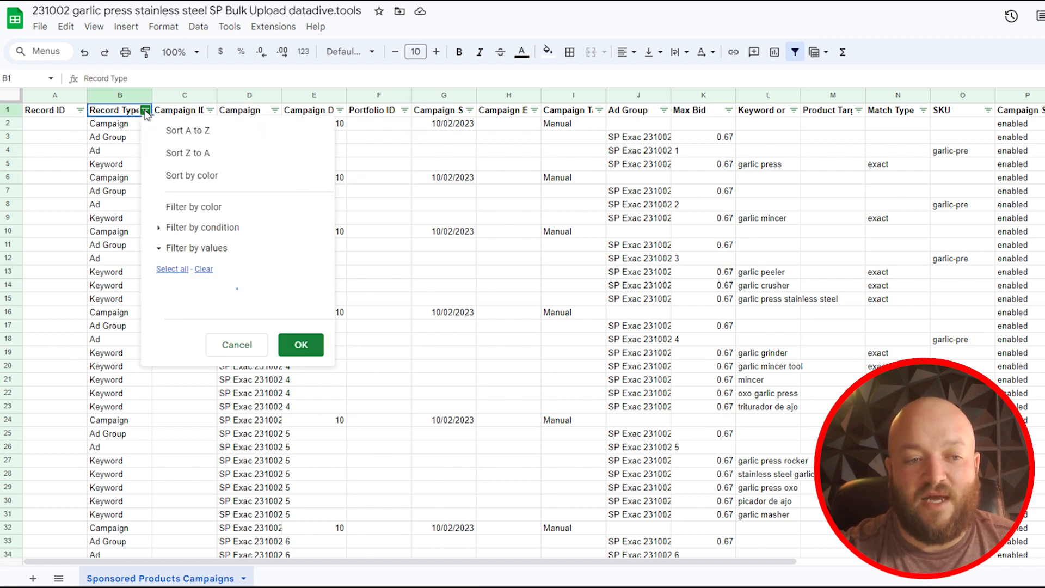
pyautogui.click(376, 263)
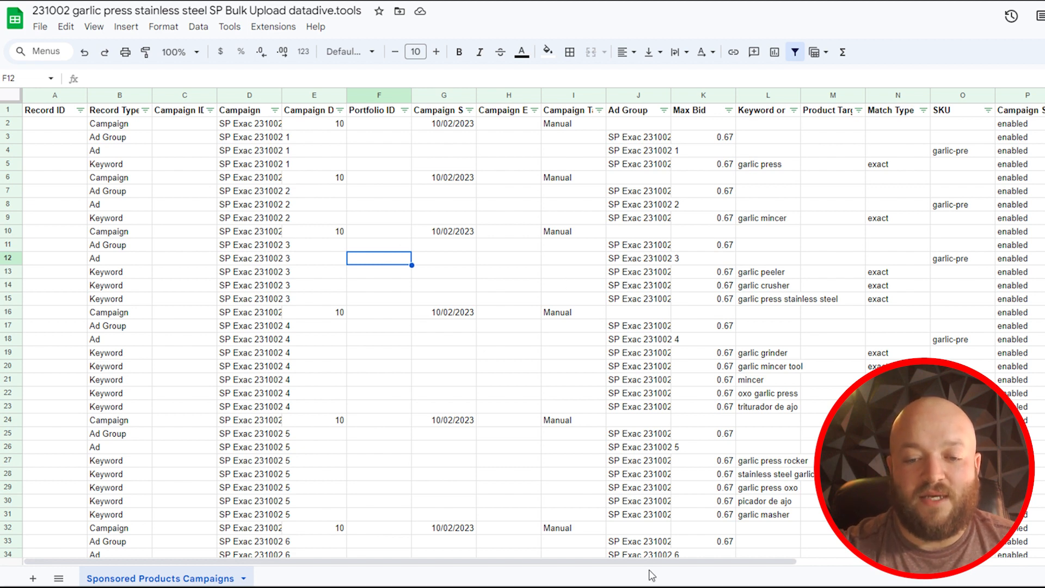
pyautogui.moveTo(653, 561); pyautogui.dragTo(493, 569)
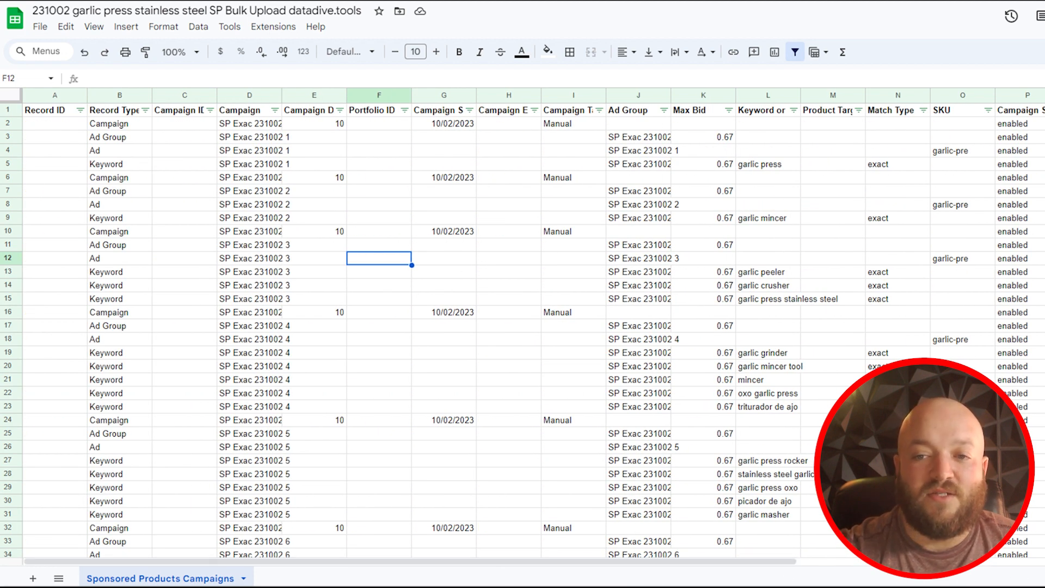
pyautogui.click(145, 110)
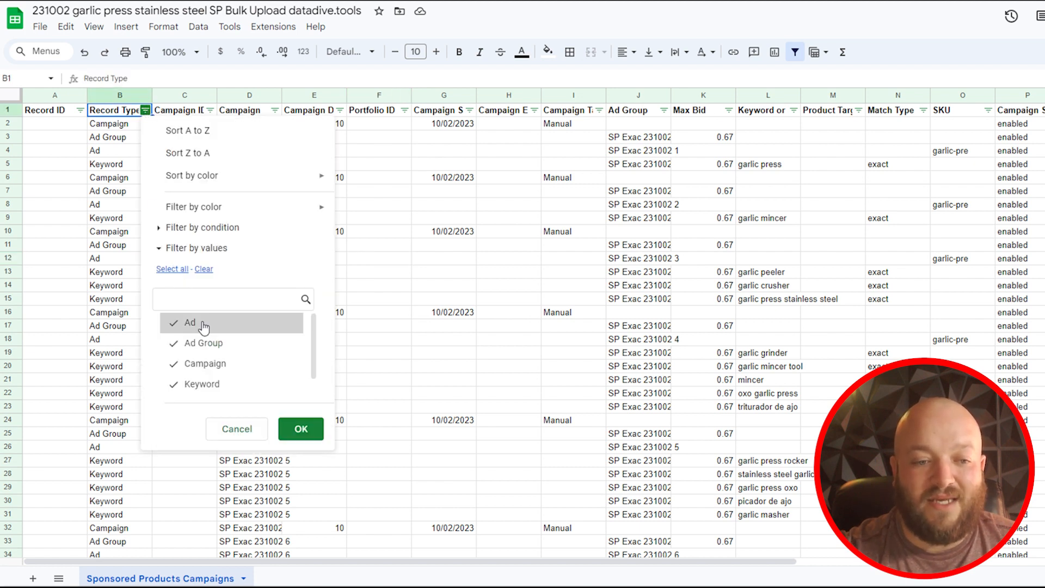
pyautogui.scroll(-1, 216, 349)
pyautogui.click(301, 428)
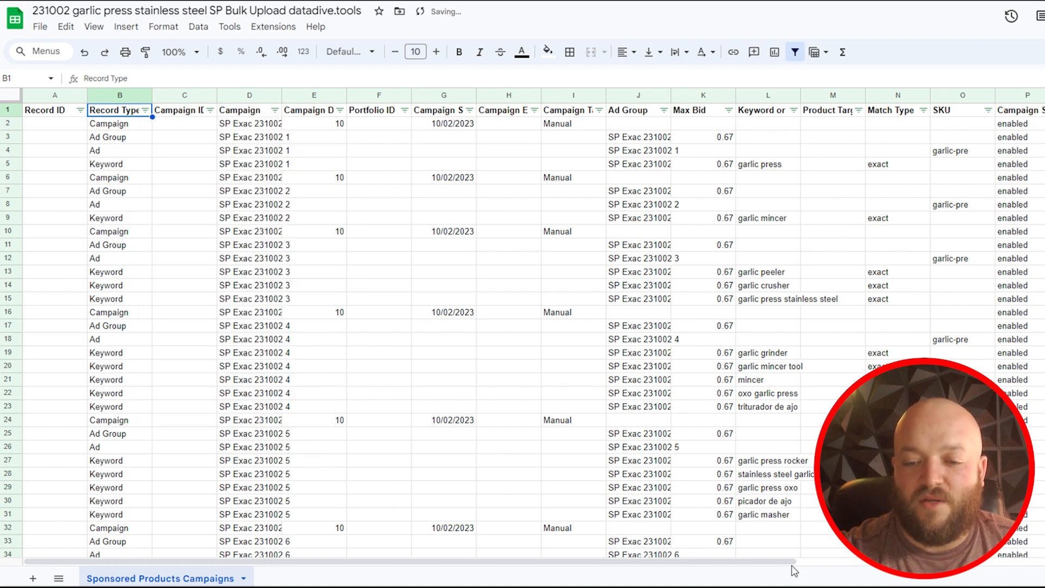
# Step: Filter the Match Type column to exclude the negative exact and Negative Targeting Expression values
pyautogui.moveTo(789, 561); pyautogui.dragTo(990, 561)
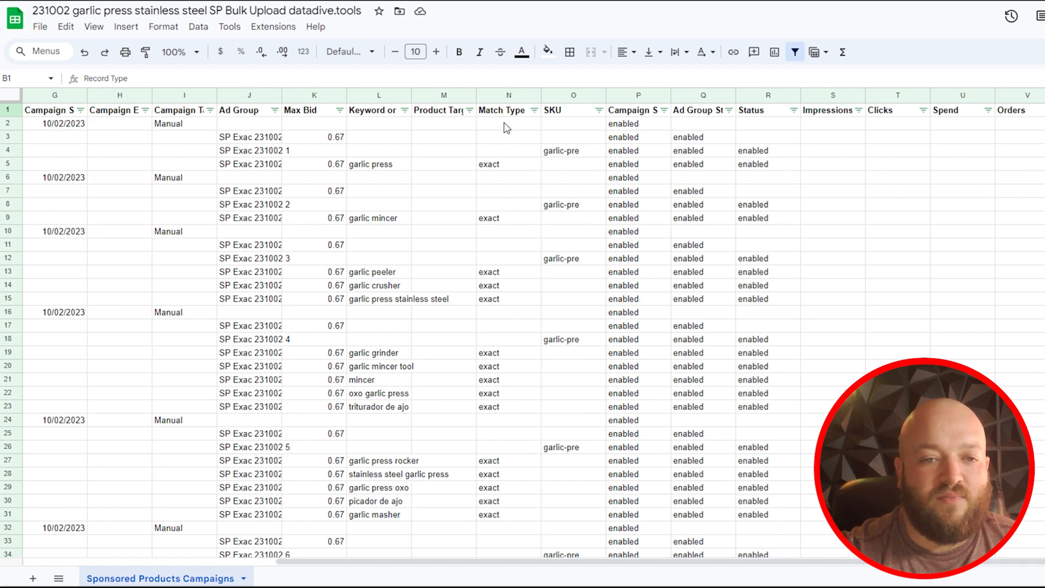
pyautogui.click(534, 110)
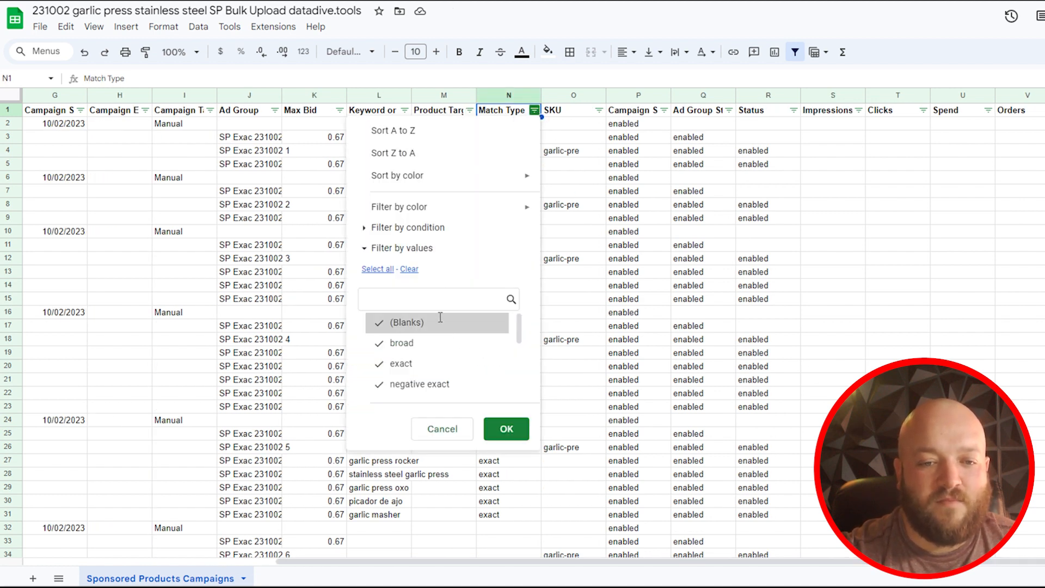
pyautogui.click(419, 384)
pyautogui.scroll(-3, 434, 380)
pyautogui.scroll(2, 434, 373)
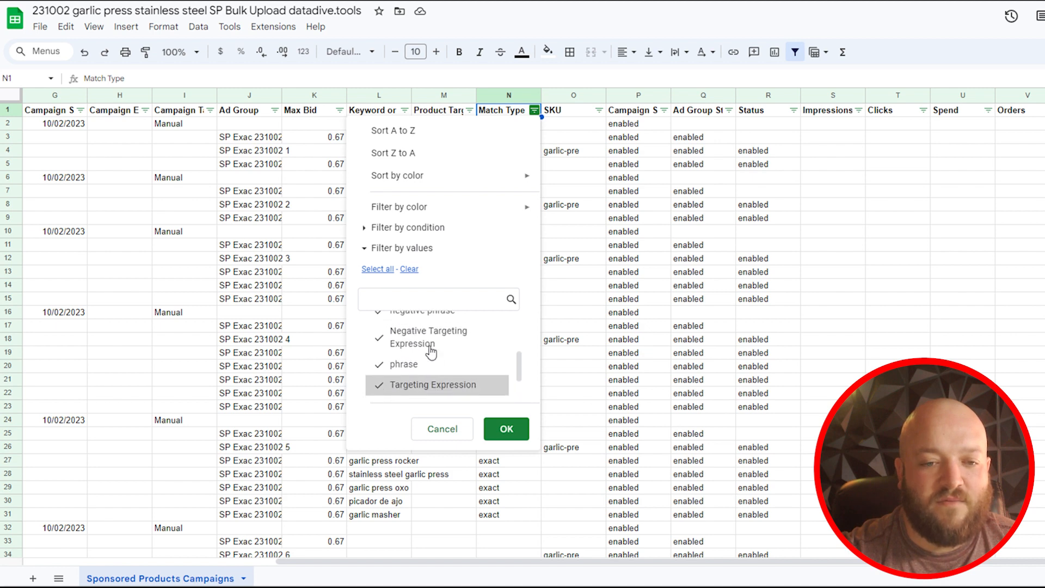
pyautogui.click(438, 370)
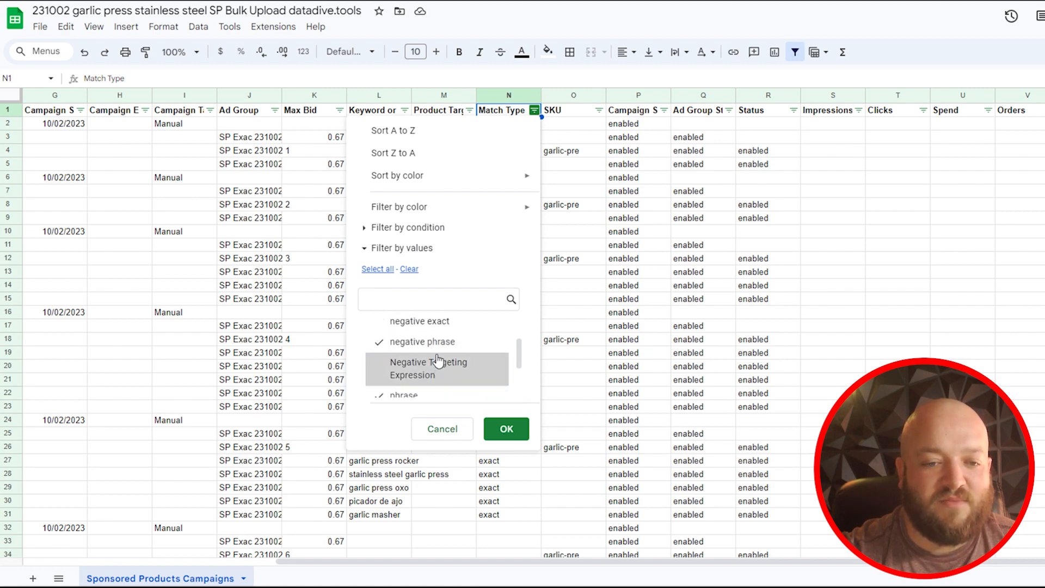
pyautogui.scroll(-2, 438, 370)
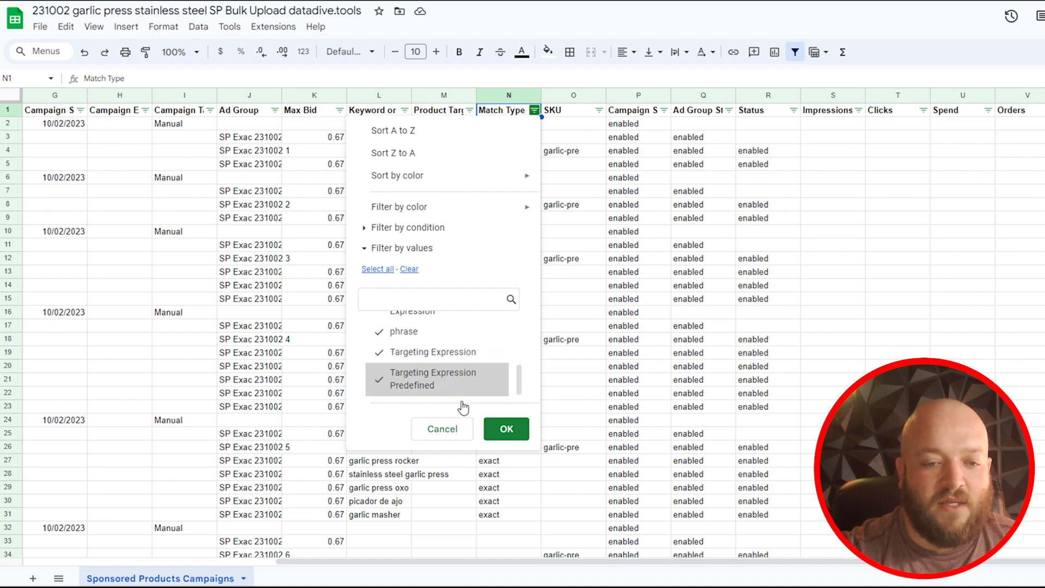
pyautogui.click(506, 430)
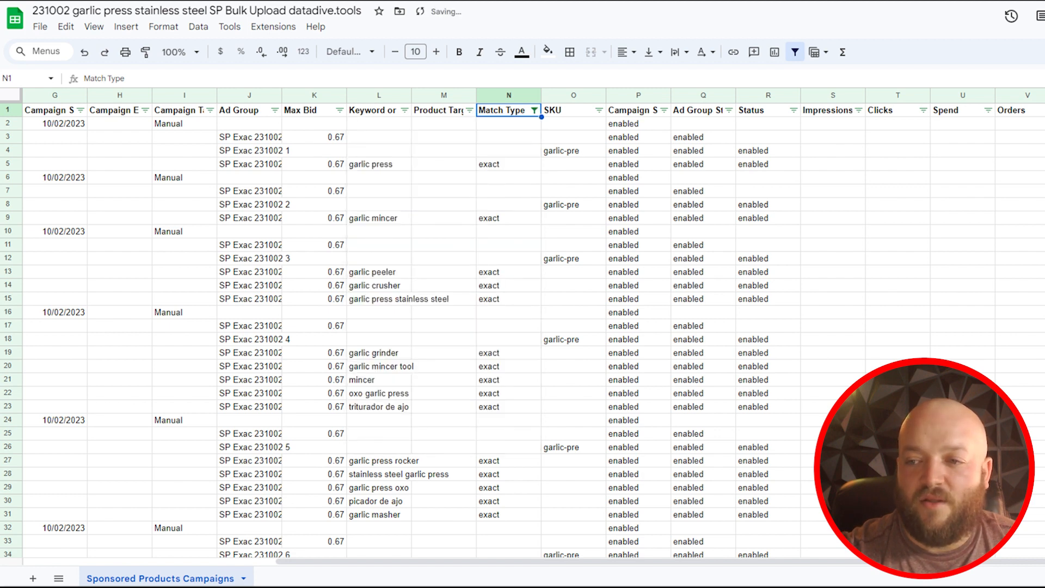
# Step: Freeze the header row of the Sponsored Products Campaigns sheet
pyautogui.scroll(-4, 523, 327)
pyautogui.scroll(4, 523, 327)
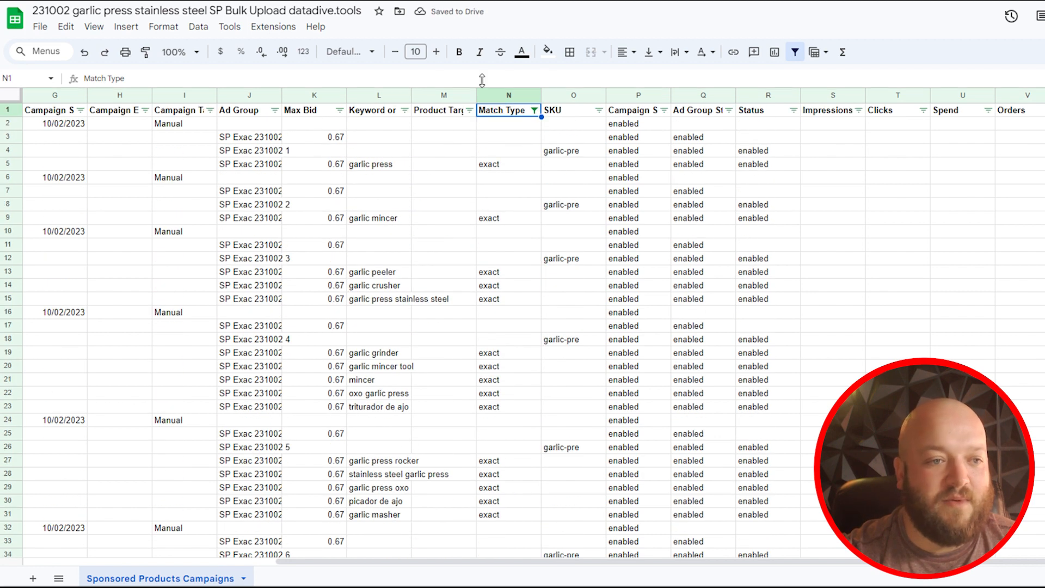
pyautogui.click(11, 101)
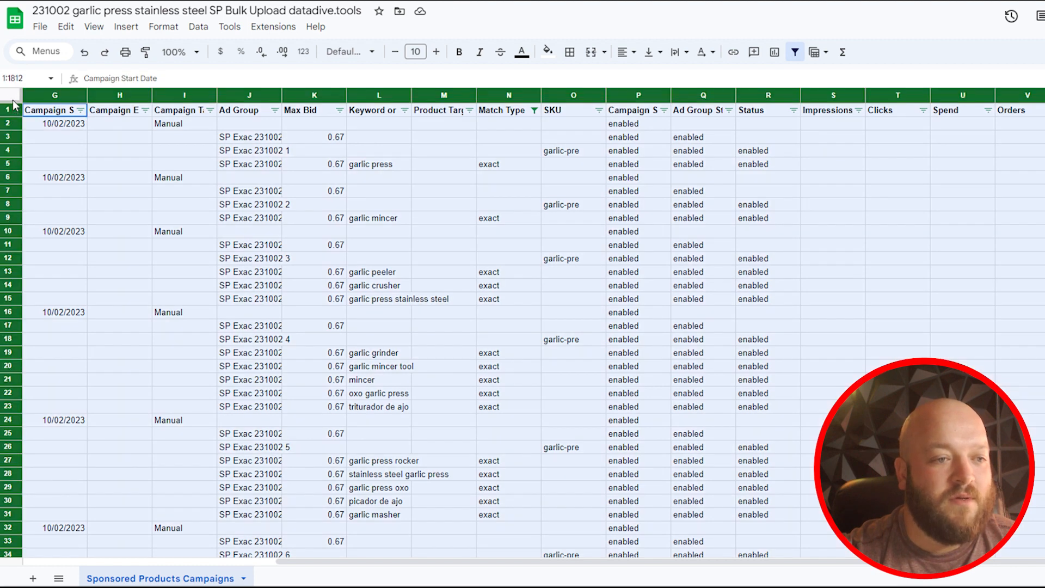
pyautogui.moveTo(13, 102); pyautogui.dragTo(13, 118)
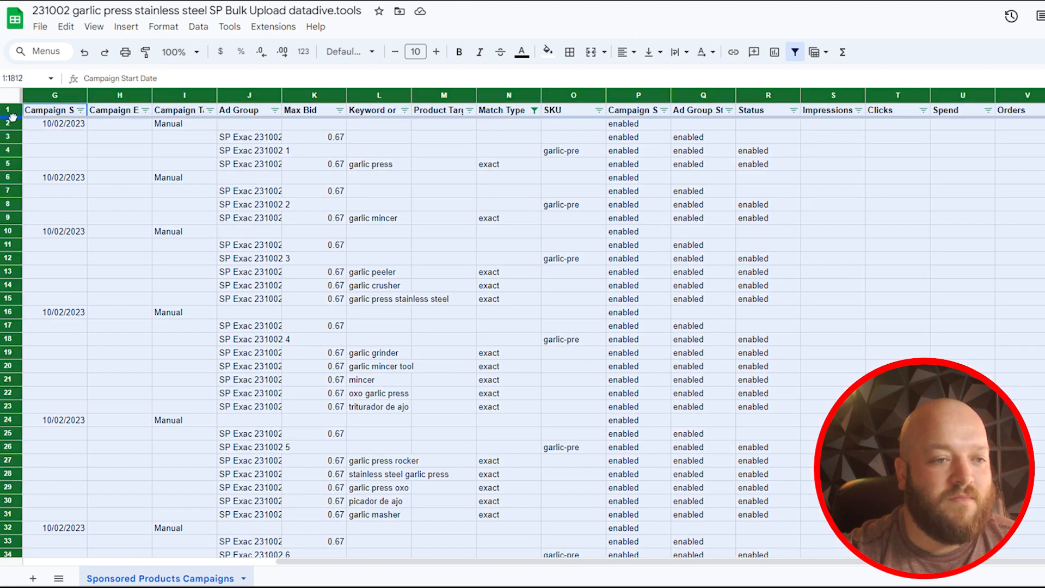
pyautogui.click(602, 250)
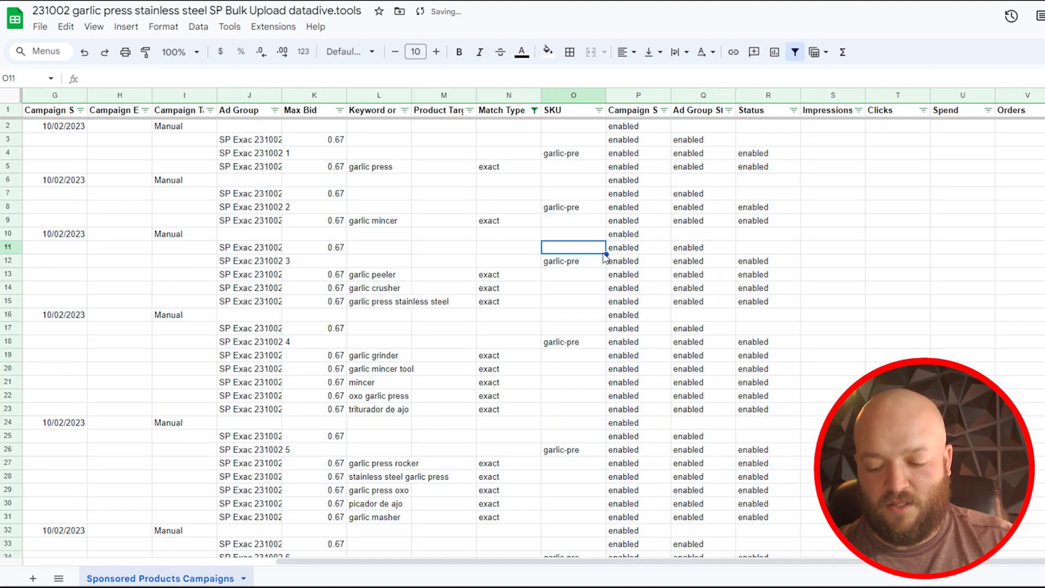
# Step: Examine the last filtered rows down to row 1786, comparing their record types, match types and targeting expressions
pyautogui.hotkey('ctrl', 'shift', 'Down')
pyautogui.hotkey('ctrl', 'shift', 'Down')
pyautogui.hotkey('ctrl', 'shift', 'Down')
pyautogui.hotkey('ctrl', 'shift', 'Down')
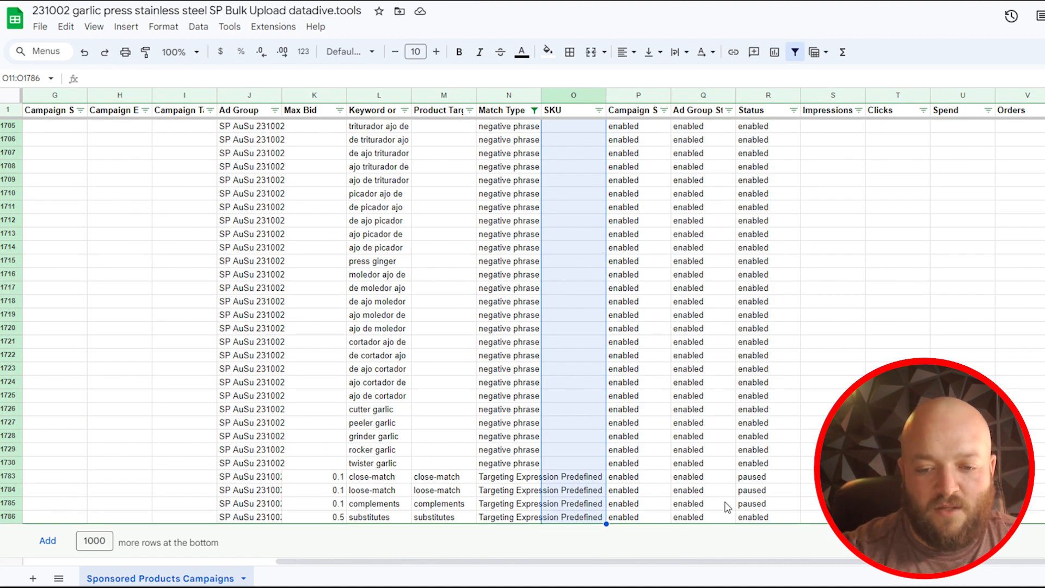
pyautogui.moveTo(731, 566); pyautogui.dragTo(525, 566)
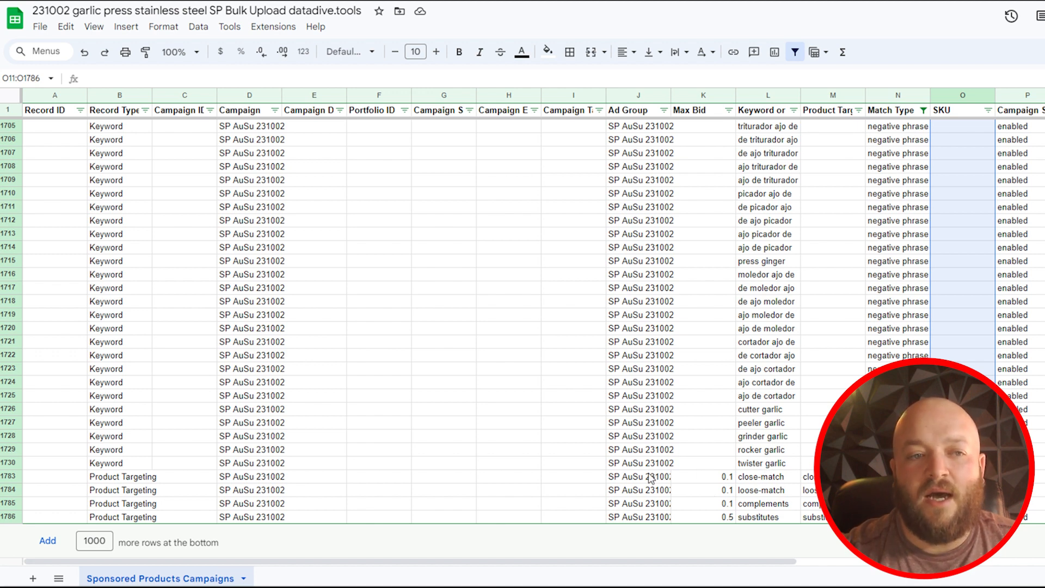
pyautogui.click(145, 110)
pyautogui.click(303, 428)
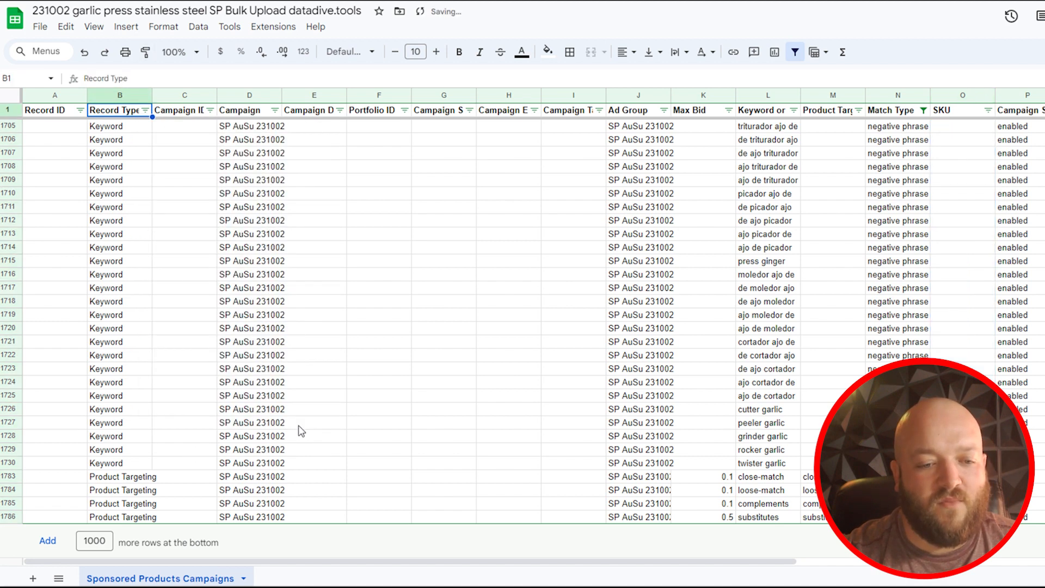
pyautogui.click(776, 479)
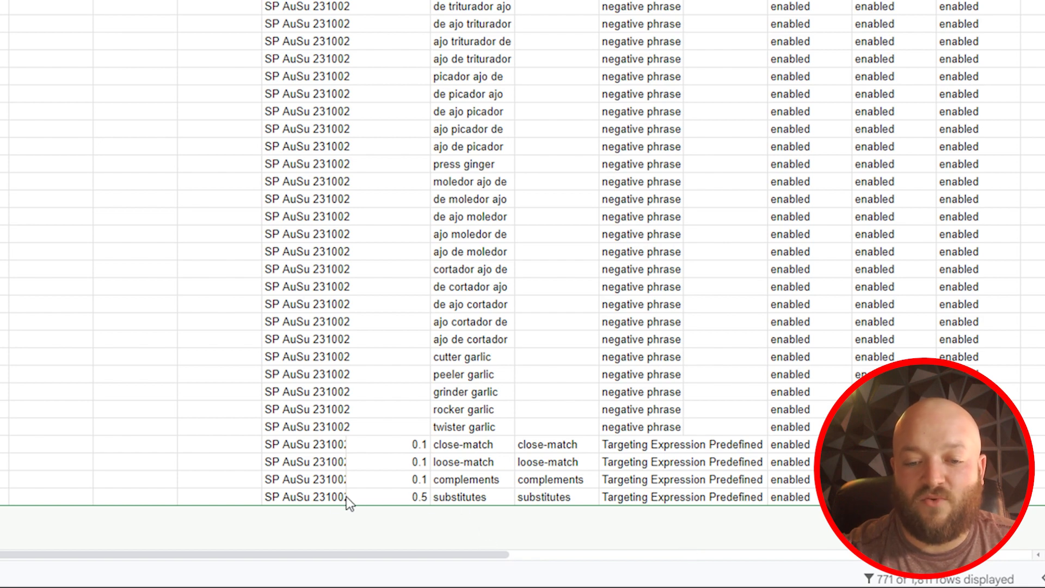
pyautogui.click(321, 496)
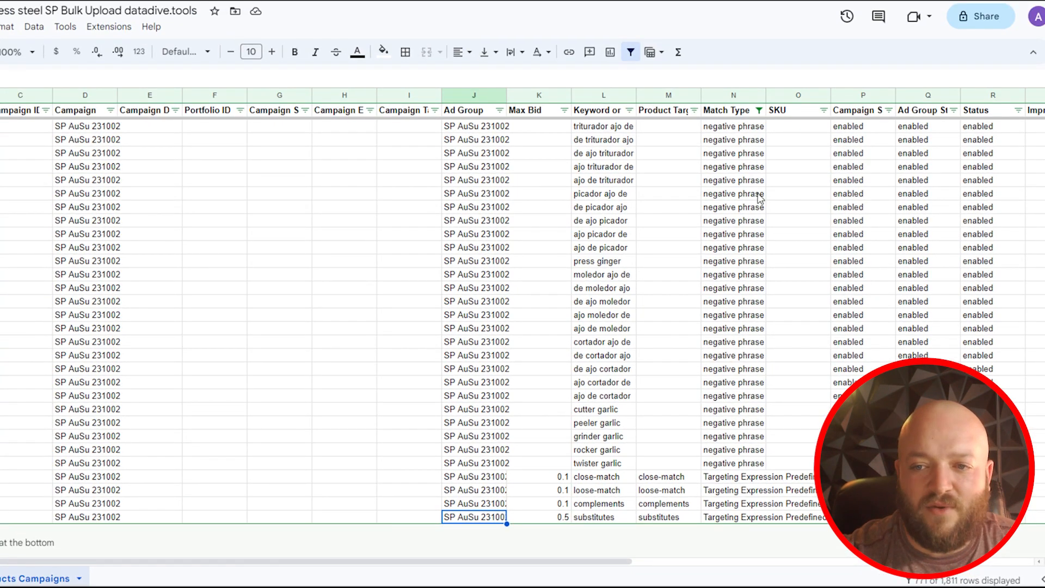
# Step: Exclude the negative phrase value from the Match Type filter as well
pyautogui.click(759, 111)
pyautogui.click(653, 384)
pyautogui.click(732, 430)
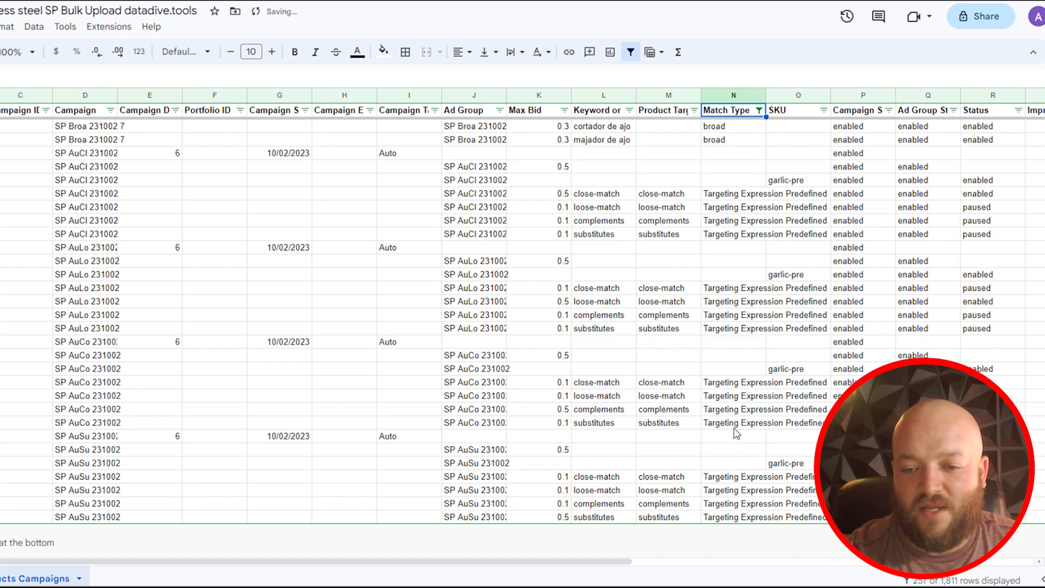
# Step: Examine the SP AuSu ad group's max bid, its targeting bids and status, and the SP AuCl close-match target
pyautogui.click(469, 450)
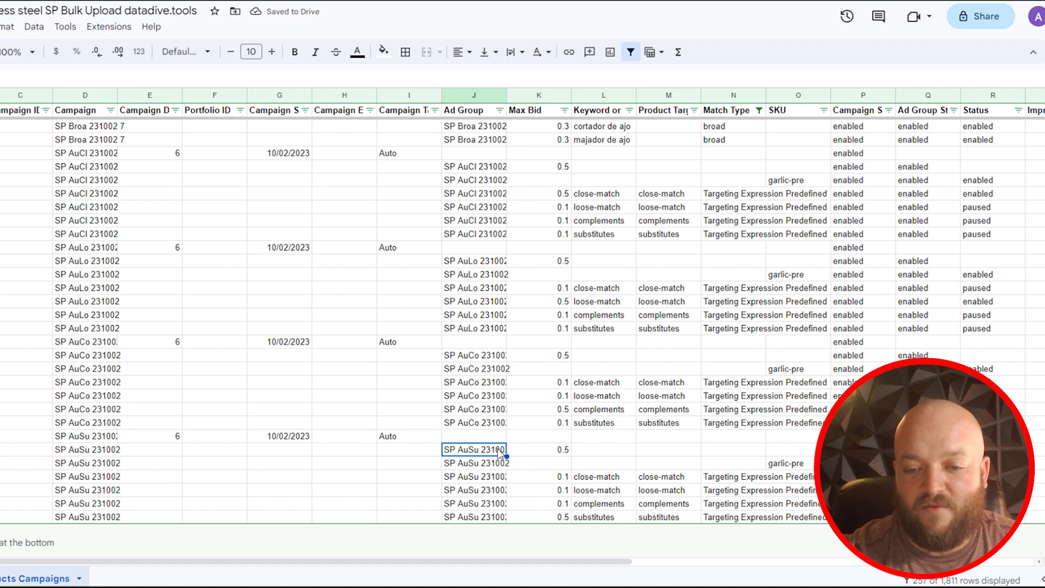
pyautogui.click(569, 450)
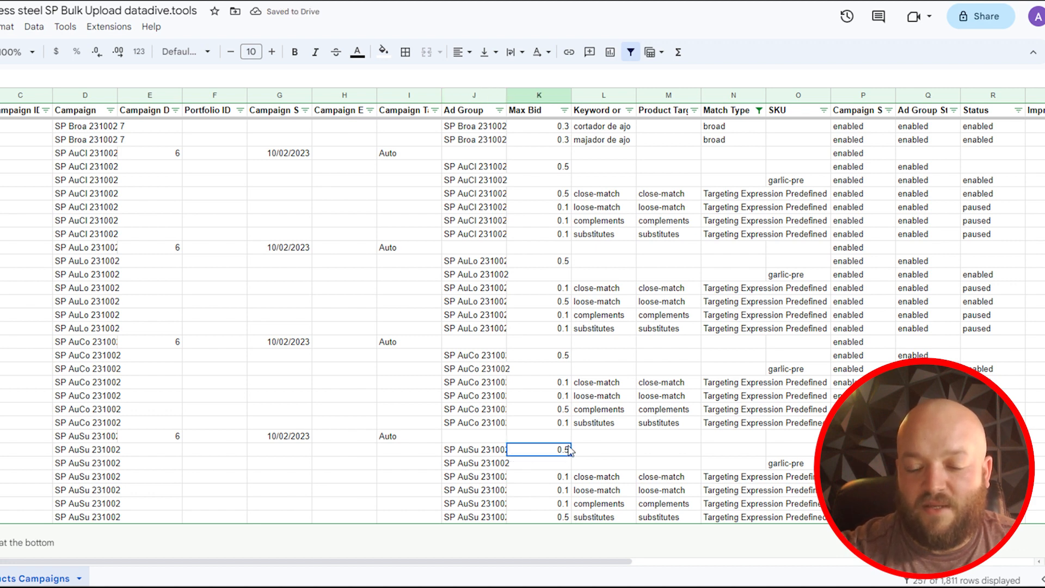
pyautogui.moveTo(560, 479); pyautogui.dragTo(560, 510)
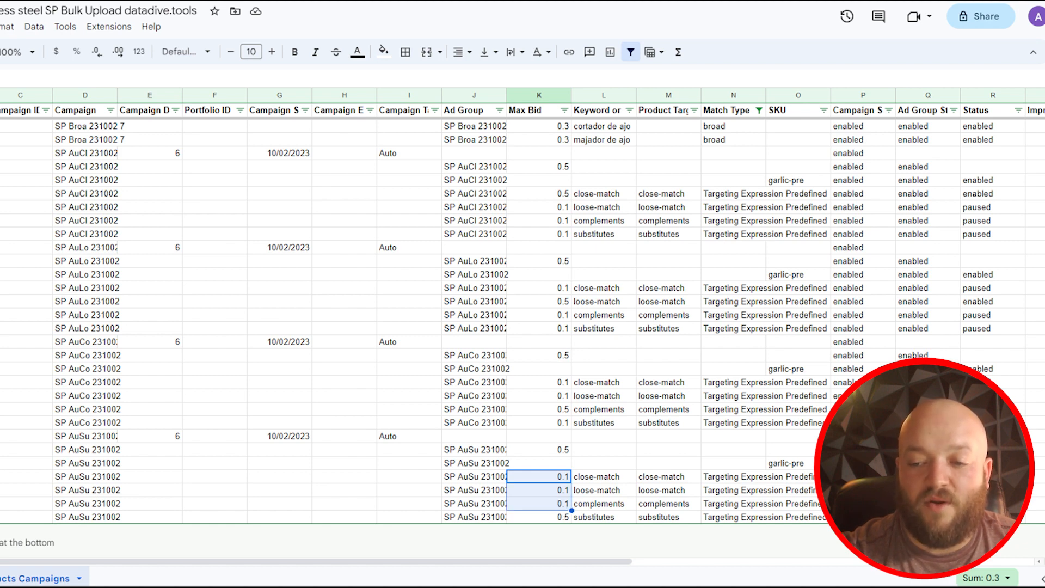
pyautogui.click(993, 517)
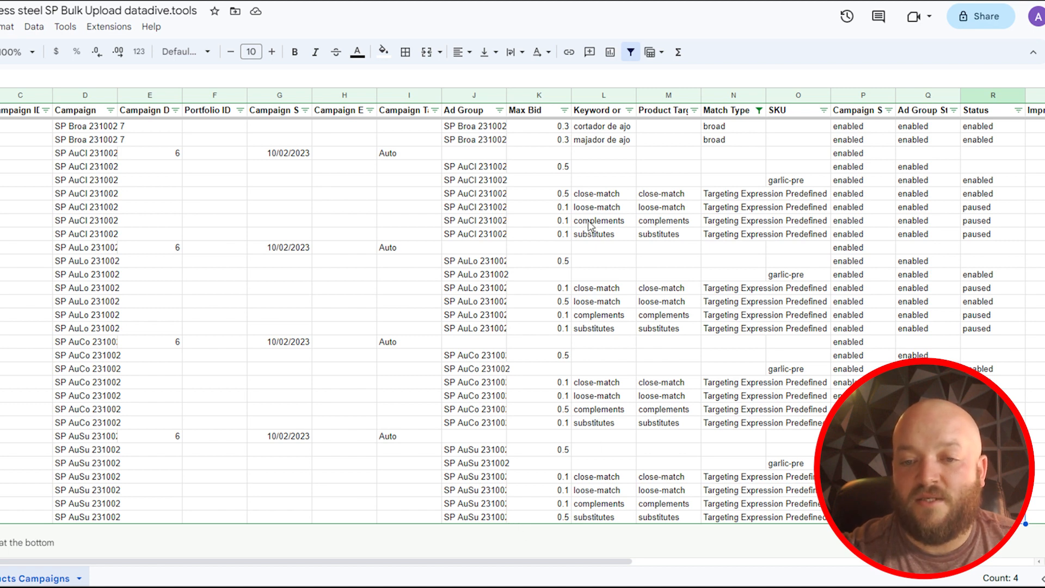
pyautogui.click(599, 195)
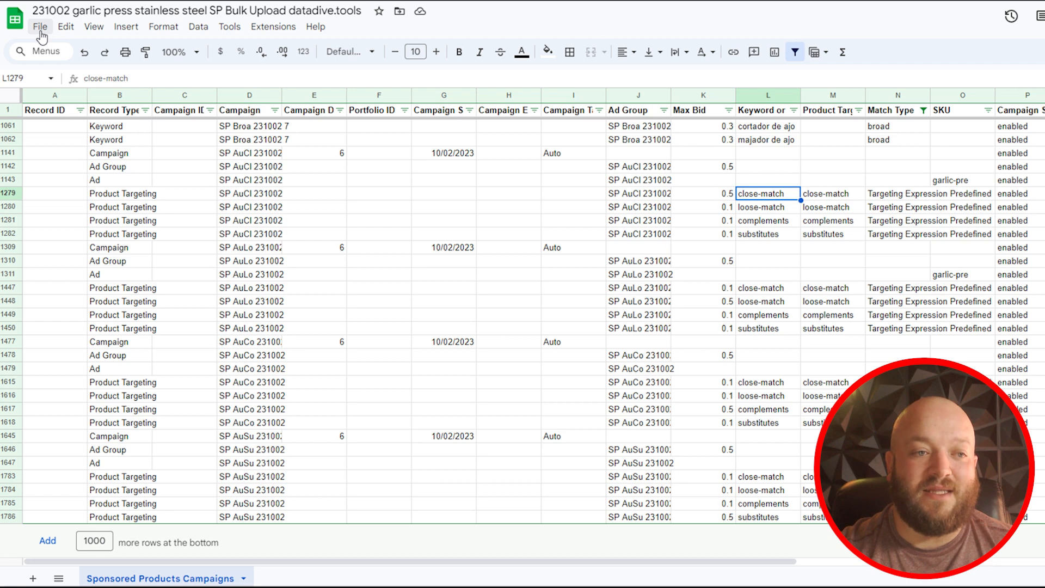
# Step: Open the download format options for the bulk upload spreadsheet
pyautogui.click(40, 28)
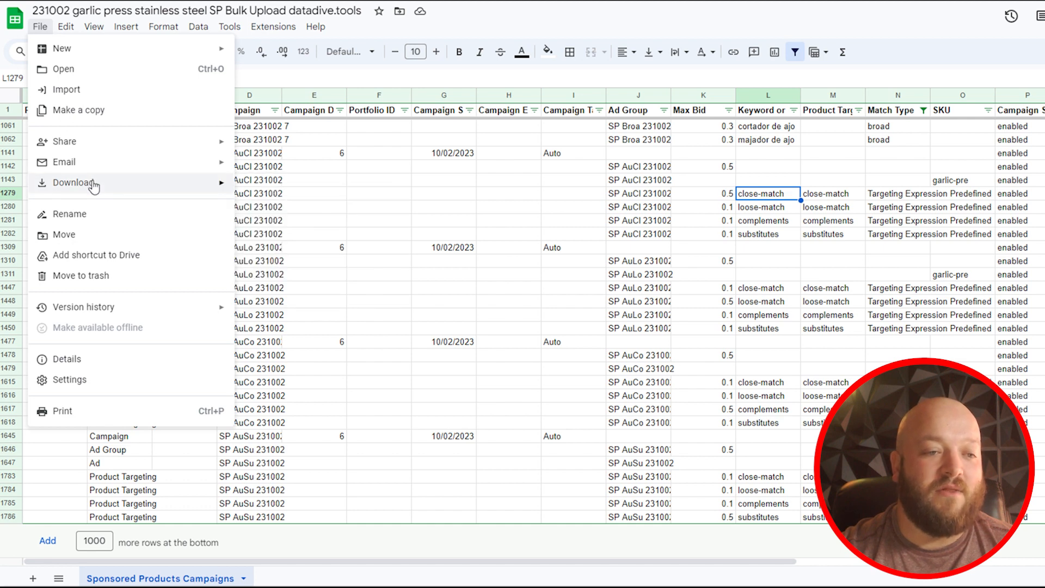
pyautogui.moveTo(212, 185)
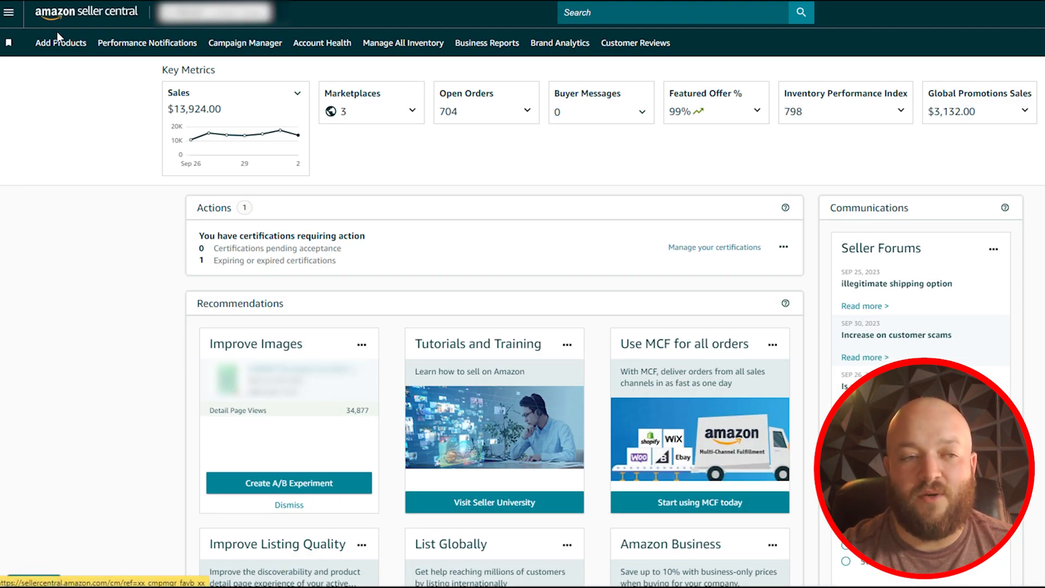
# Step: Switch to Amazon Seller Central and open the Bulk operations page of its advertising Campaign manager
pyautogui.click(8, 15)
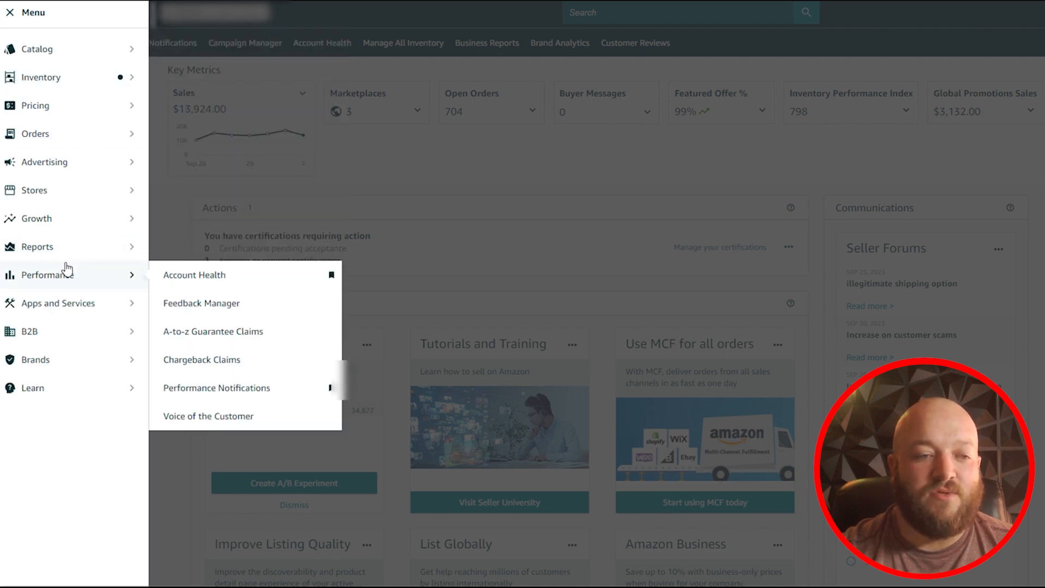
pyautogui.moveTo(96, 171)
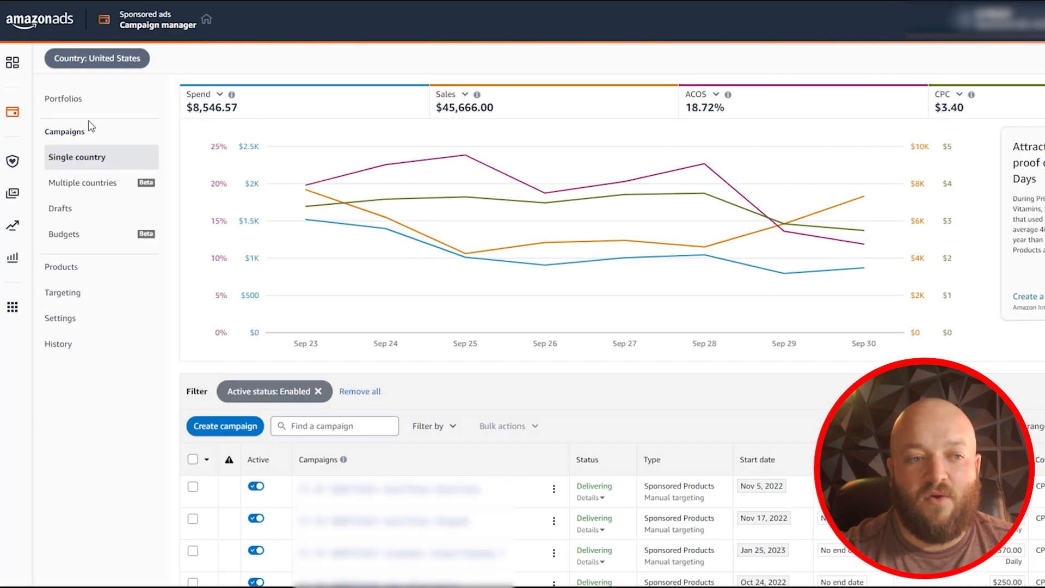
pyautogui.click(11, 115)
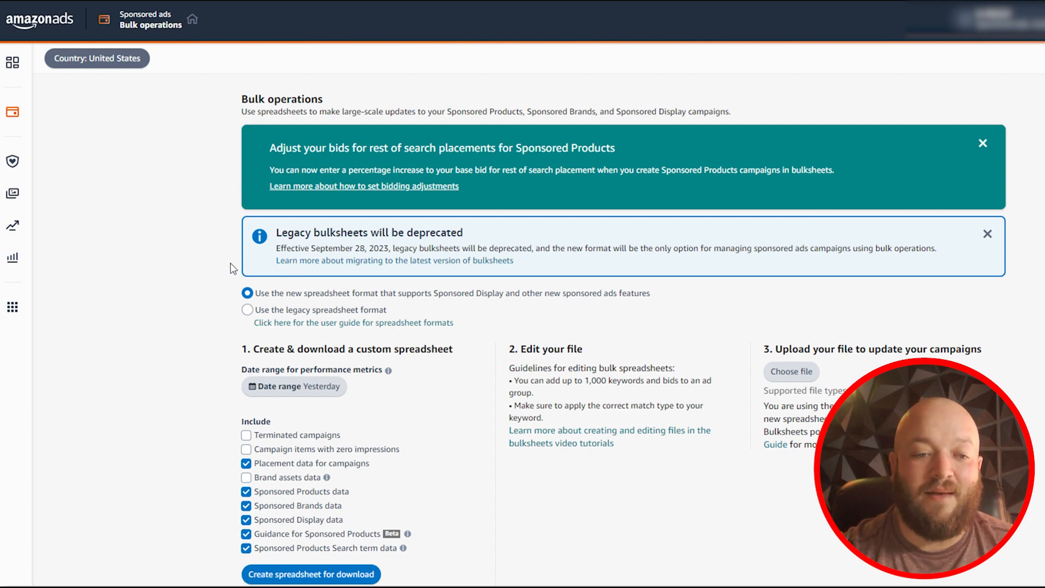
# Step: Choose "231002 garlic press stainless steel SP Bulk Upload datadive.tools.xlsx" as the bulk file for updating campaigns
pyautogui.scroll(-1, 231, 268)
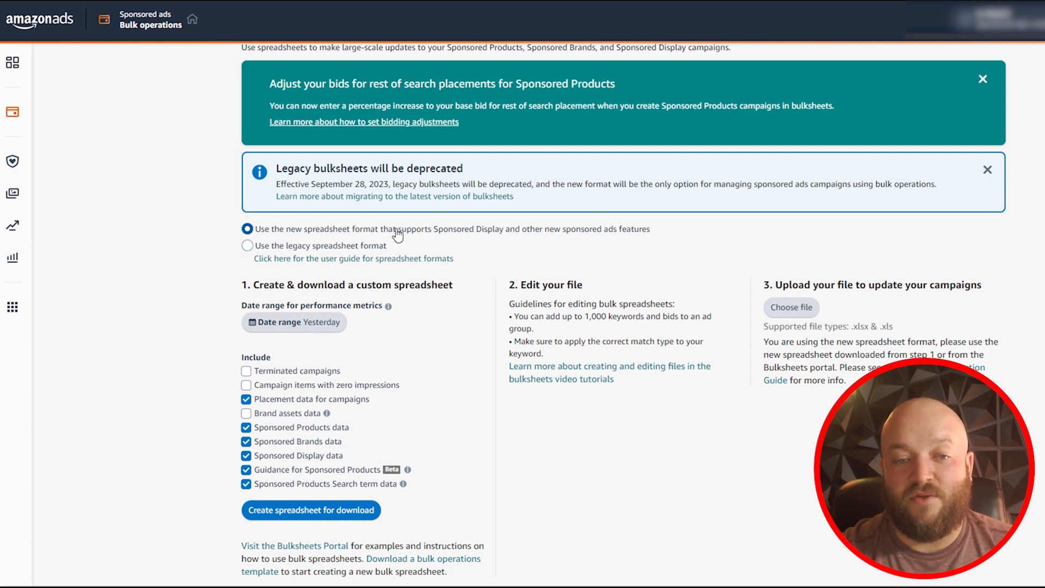
pyautogui.click(806, 306)
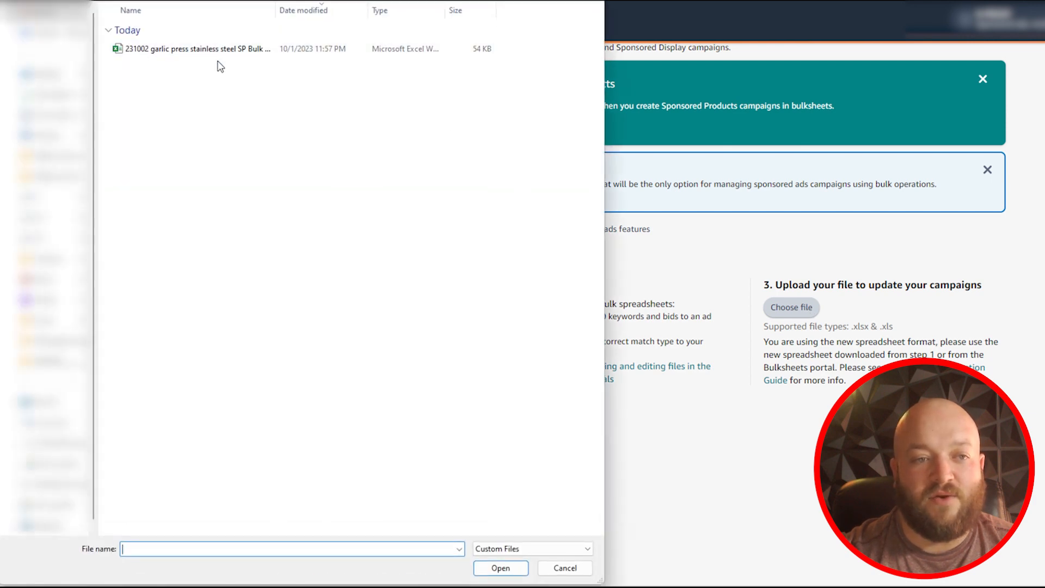
pyautogui.doubleClick(219, 49)
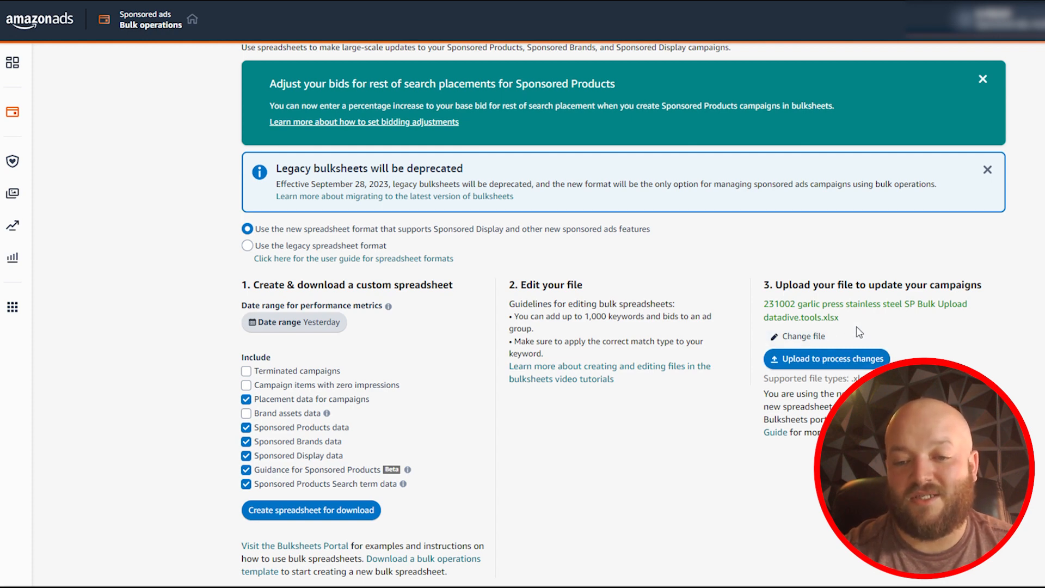
# Step: Clear the chosen bulk file without uploading it and check the recent uploads in the Bulk spreadsheet history
pyautogui.click(803, 336)
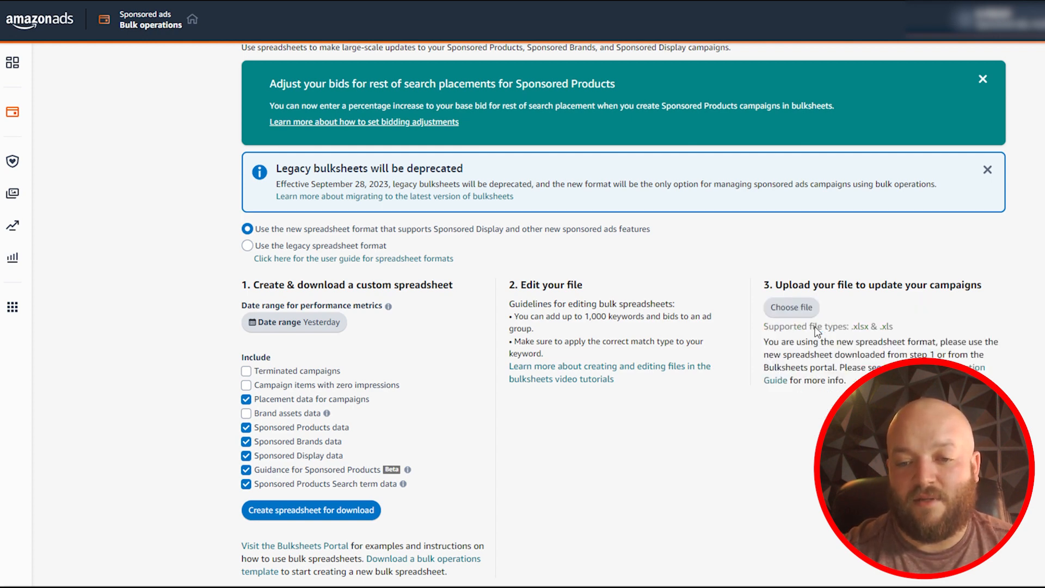
pyautogui.click(571, 568)
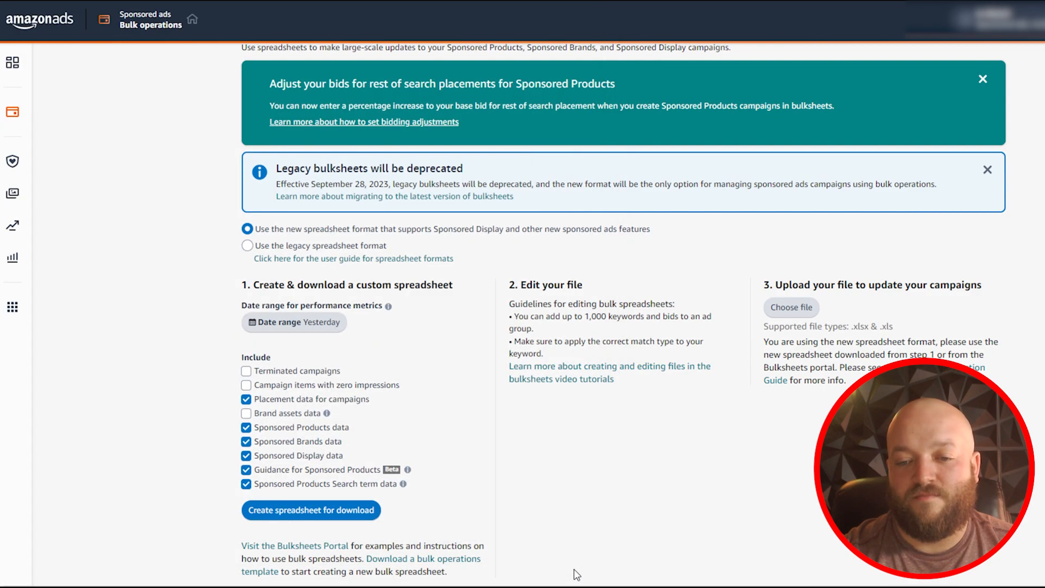
pyautogui.scroll(-6, 674, 370)
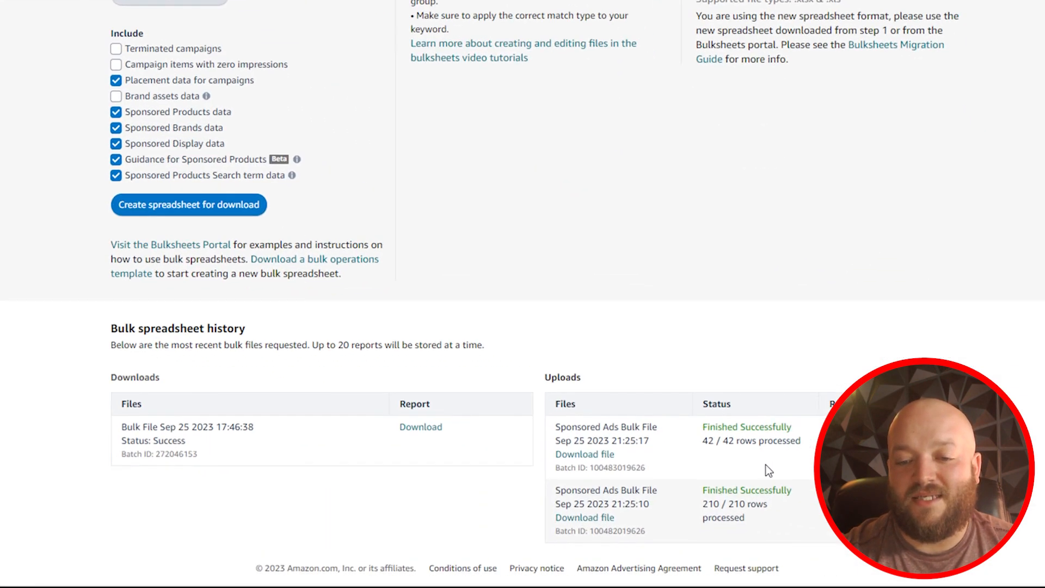